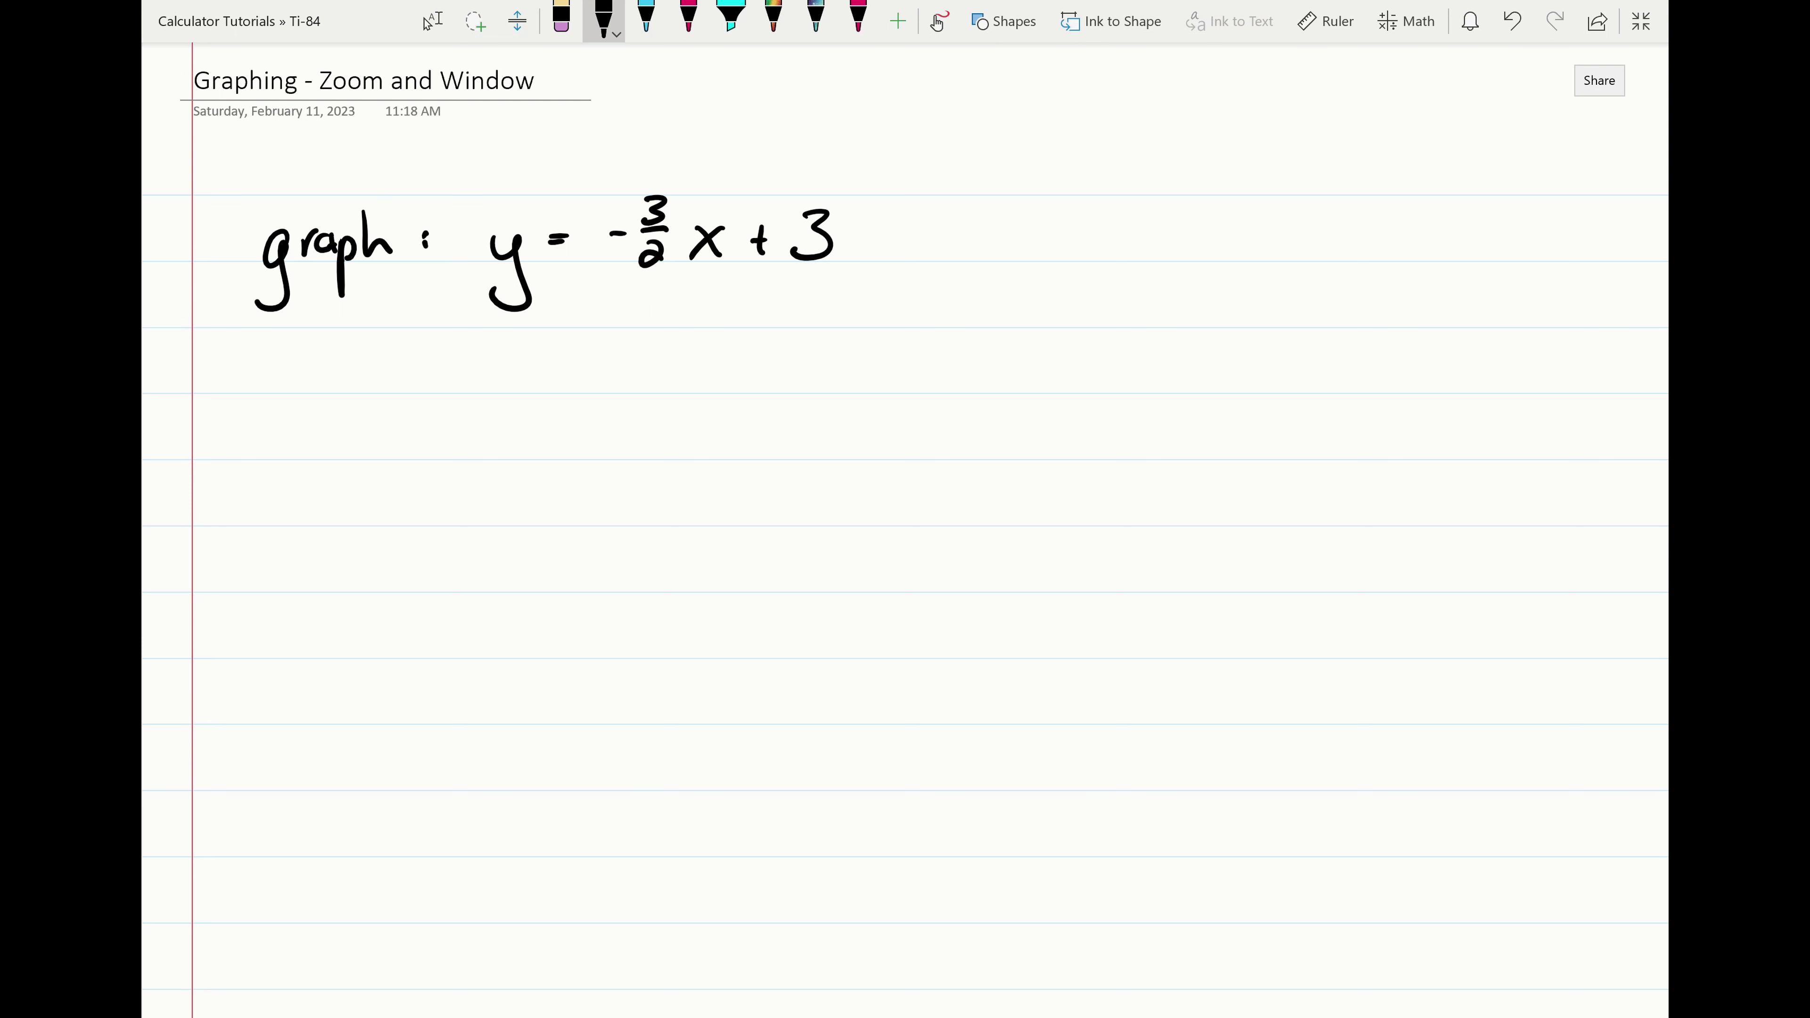
- Stop inking on the OneNote note for y = -3/2x + 3 and switch to Wabbitemu
{"action": "left_click", "coordinate": [433, 21]}
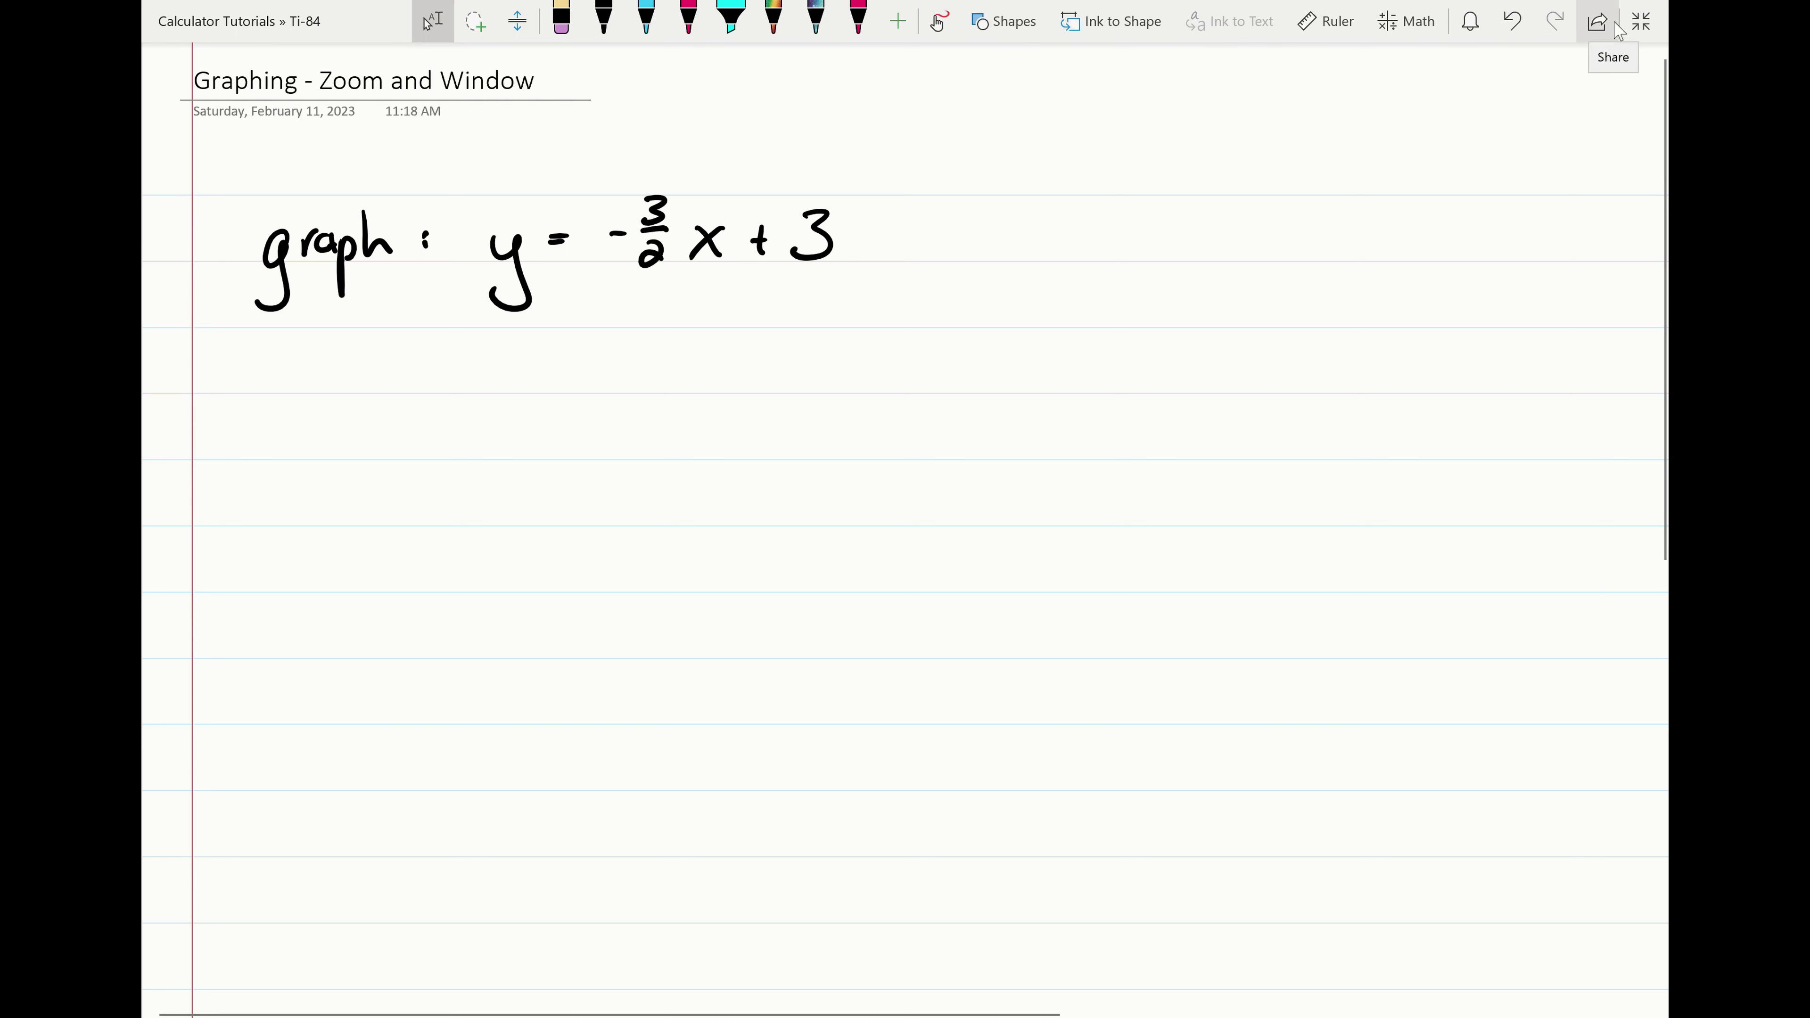
{"action": "key", "text": "alt+Tab"}
{"action": "key", "text": "alt+Tab"}
- Turn on the TI-84, verify Y1 = -3/2X+3, graph it, and bring up the ZOOM menu
{"action": "key", "text": "alt+shift+Tab"}
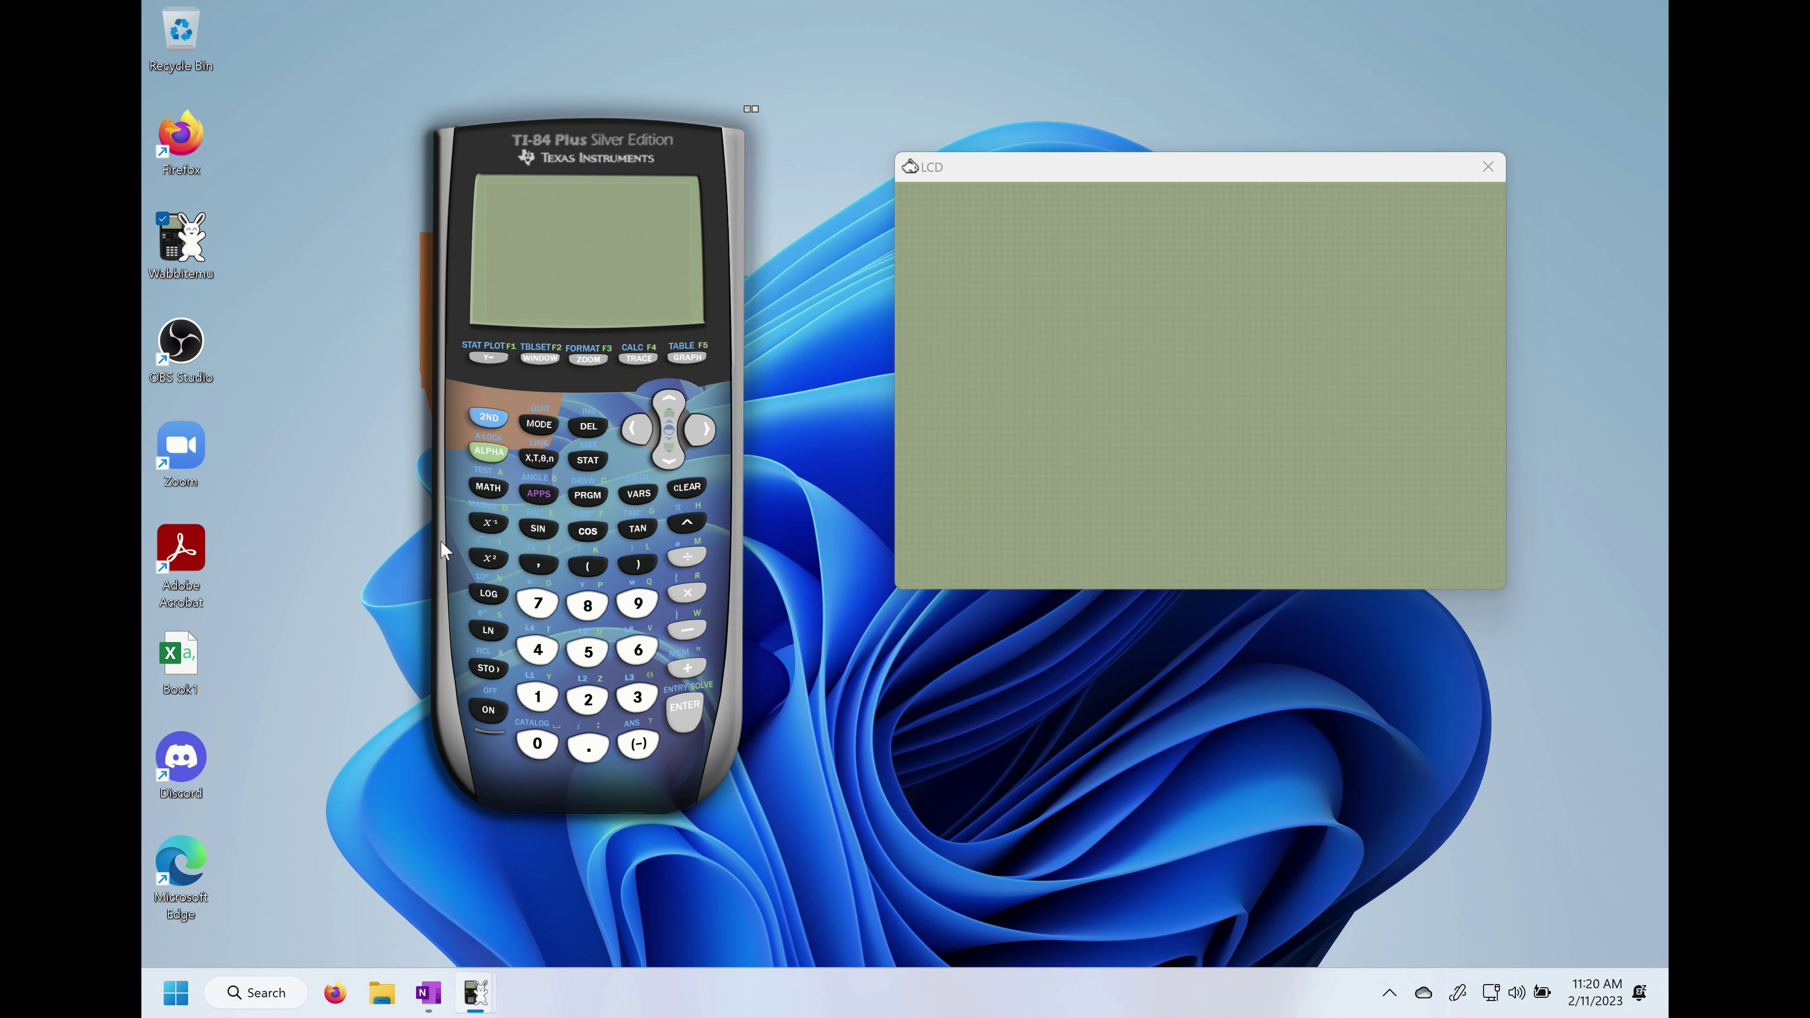
{"action": "left_click", "coordinate": [484, 709]}
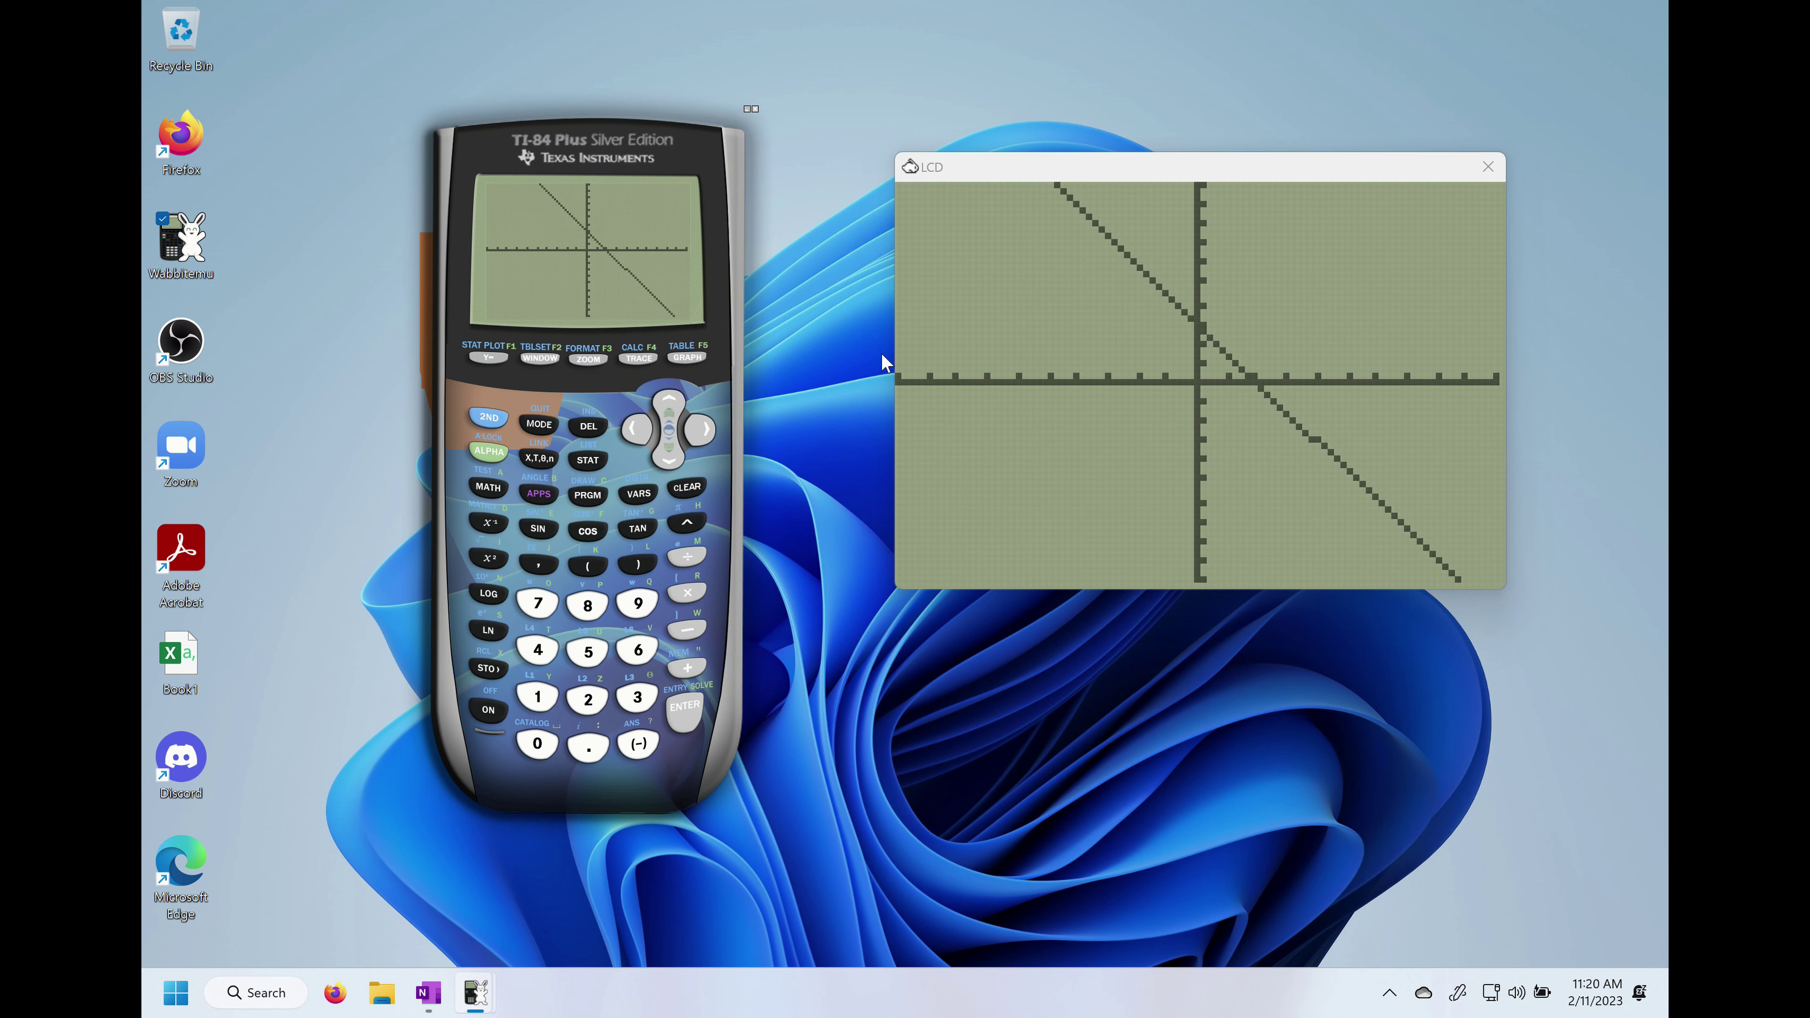
{"action": "left_click", "coordinate": [491, 358]}
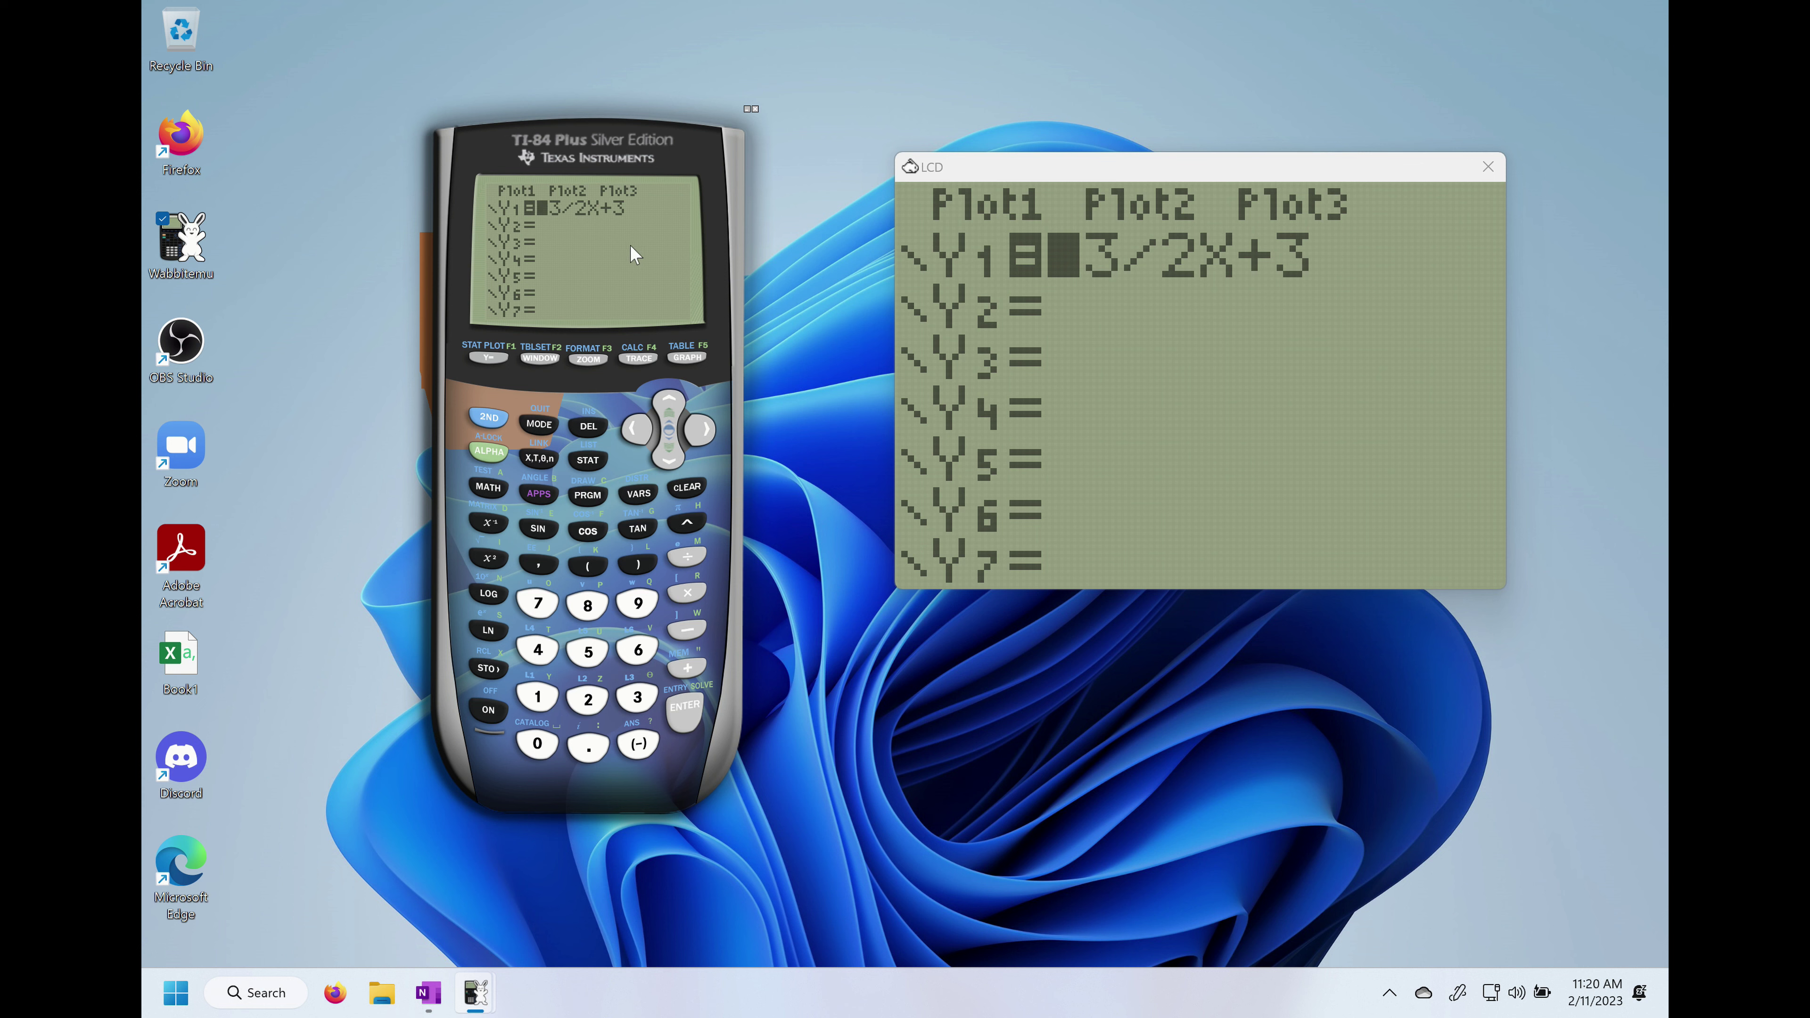
{"action": "left_click", "coordinate": [682, 360]}
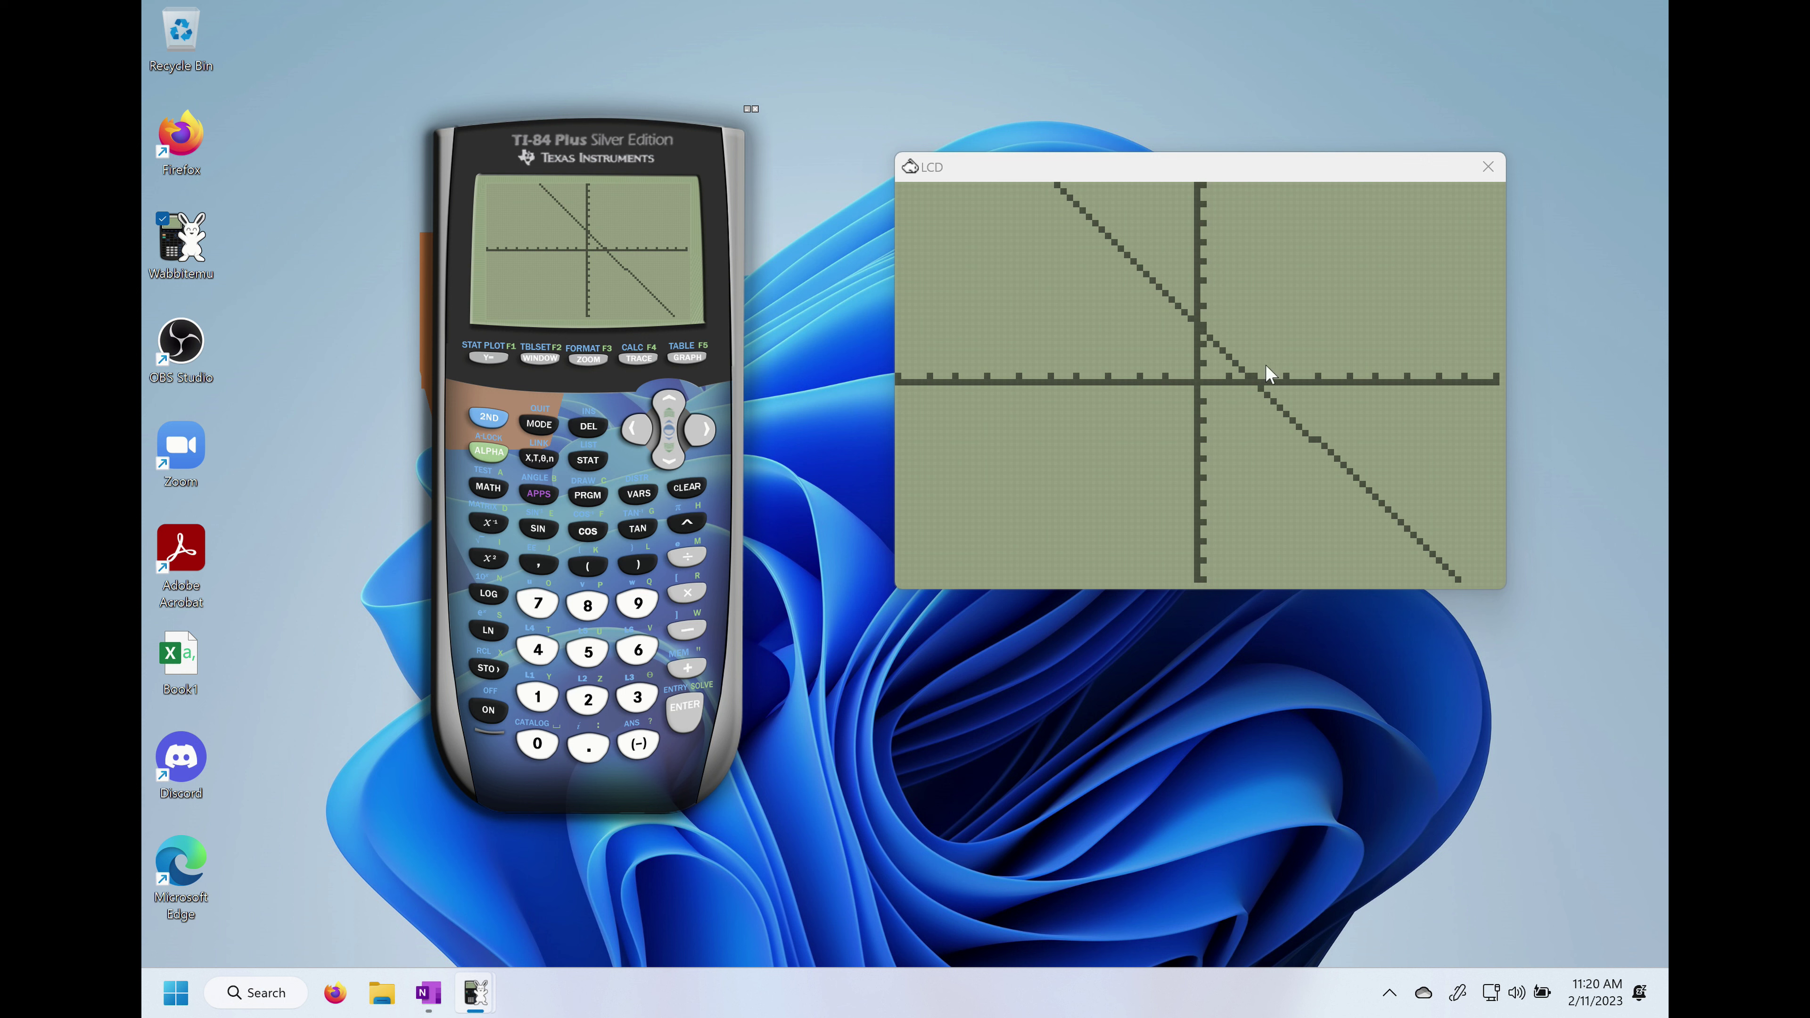
{"action": "left_click", "coordinate": [590, 360]}
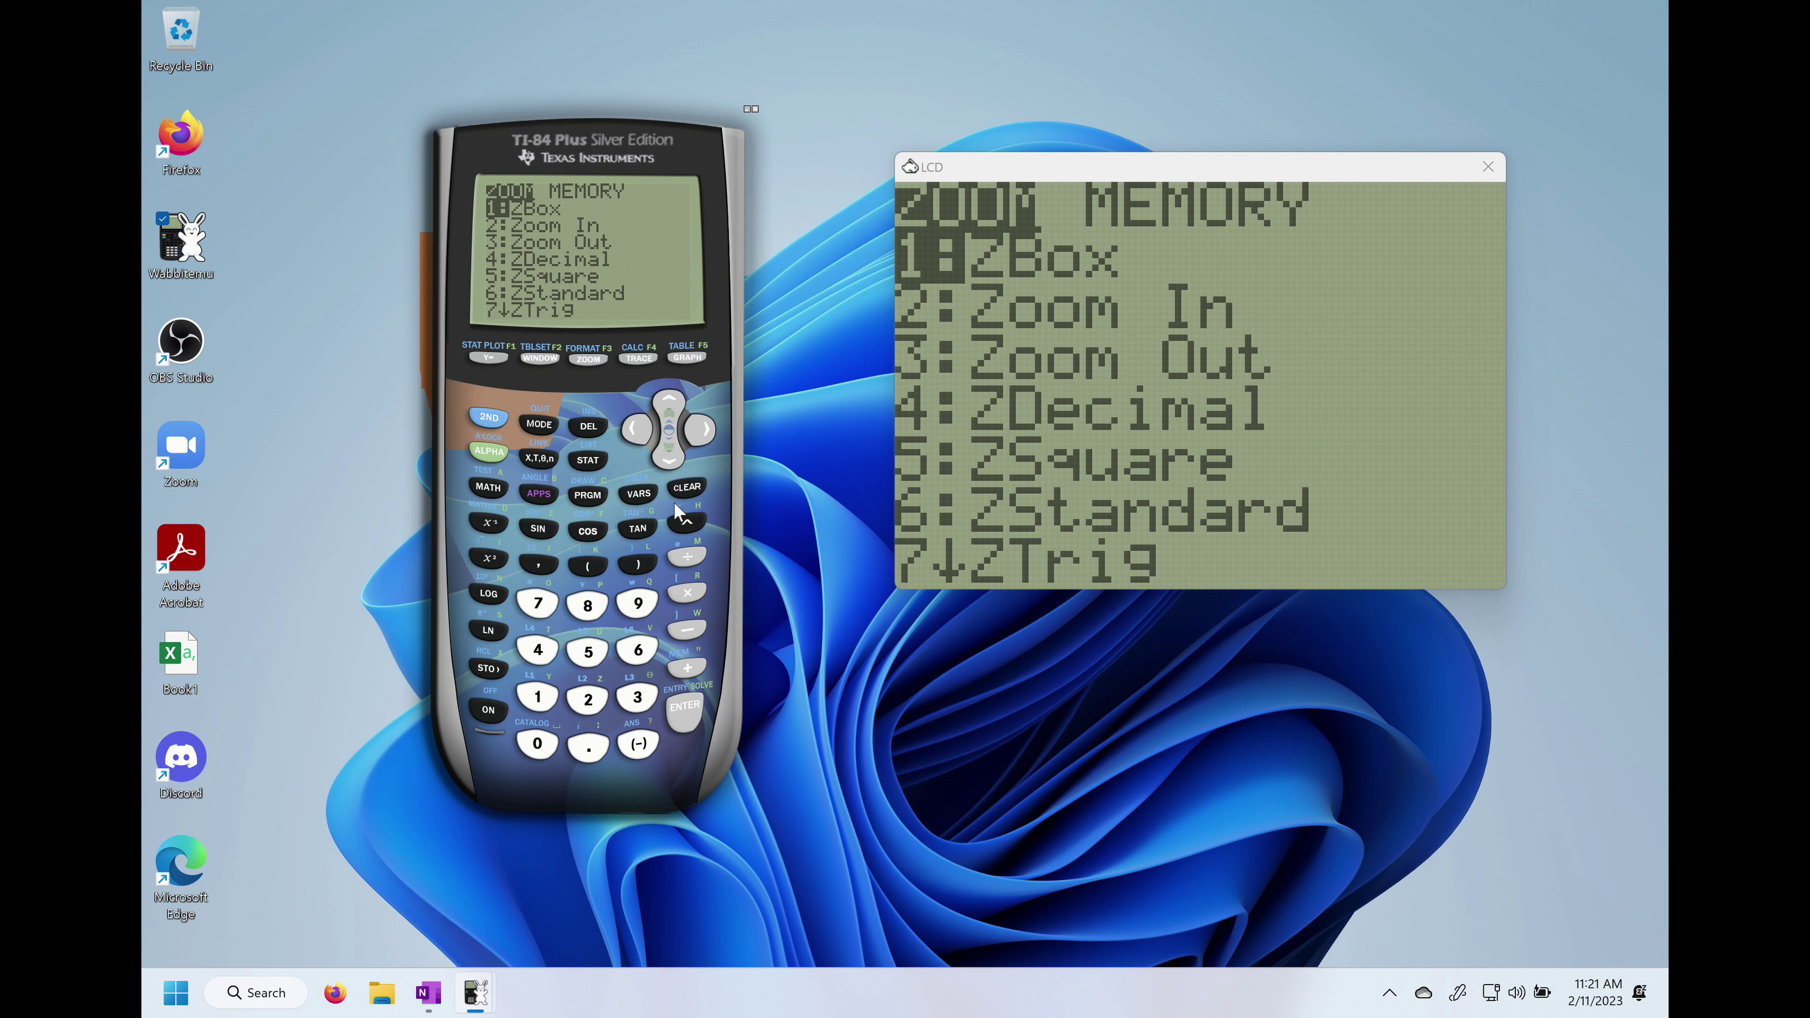
- Choose 2:Zoom In and move the zoom cursor to X=.63829787
{"action": "left_click", "coordinate": [669, 465]}
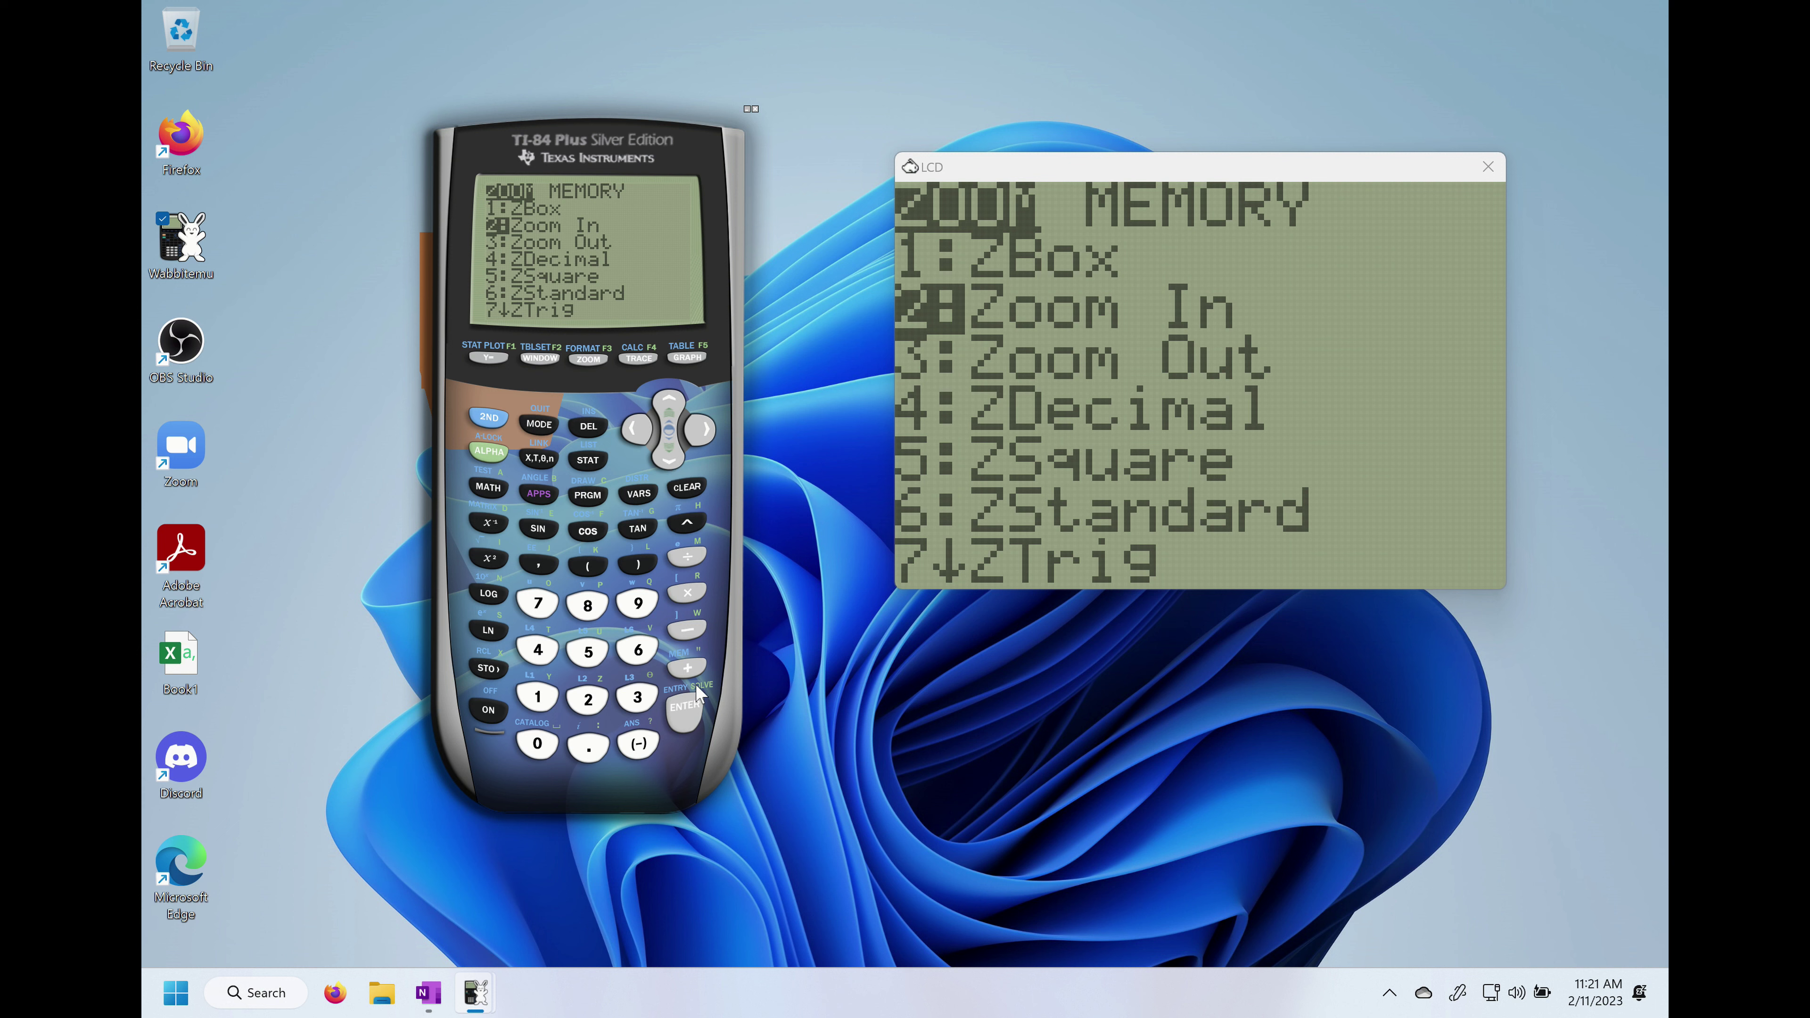
{"action": "left_click", "coordinate": [686, 709]}
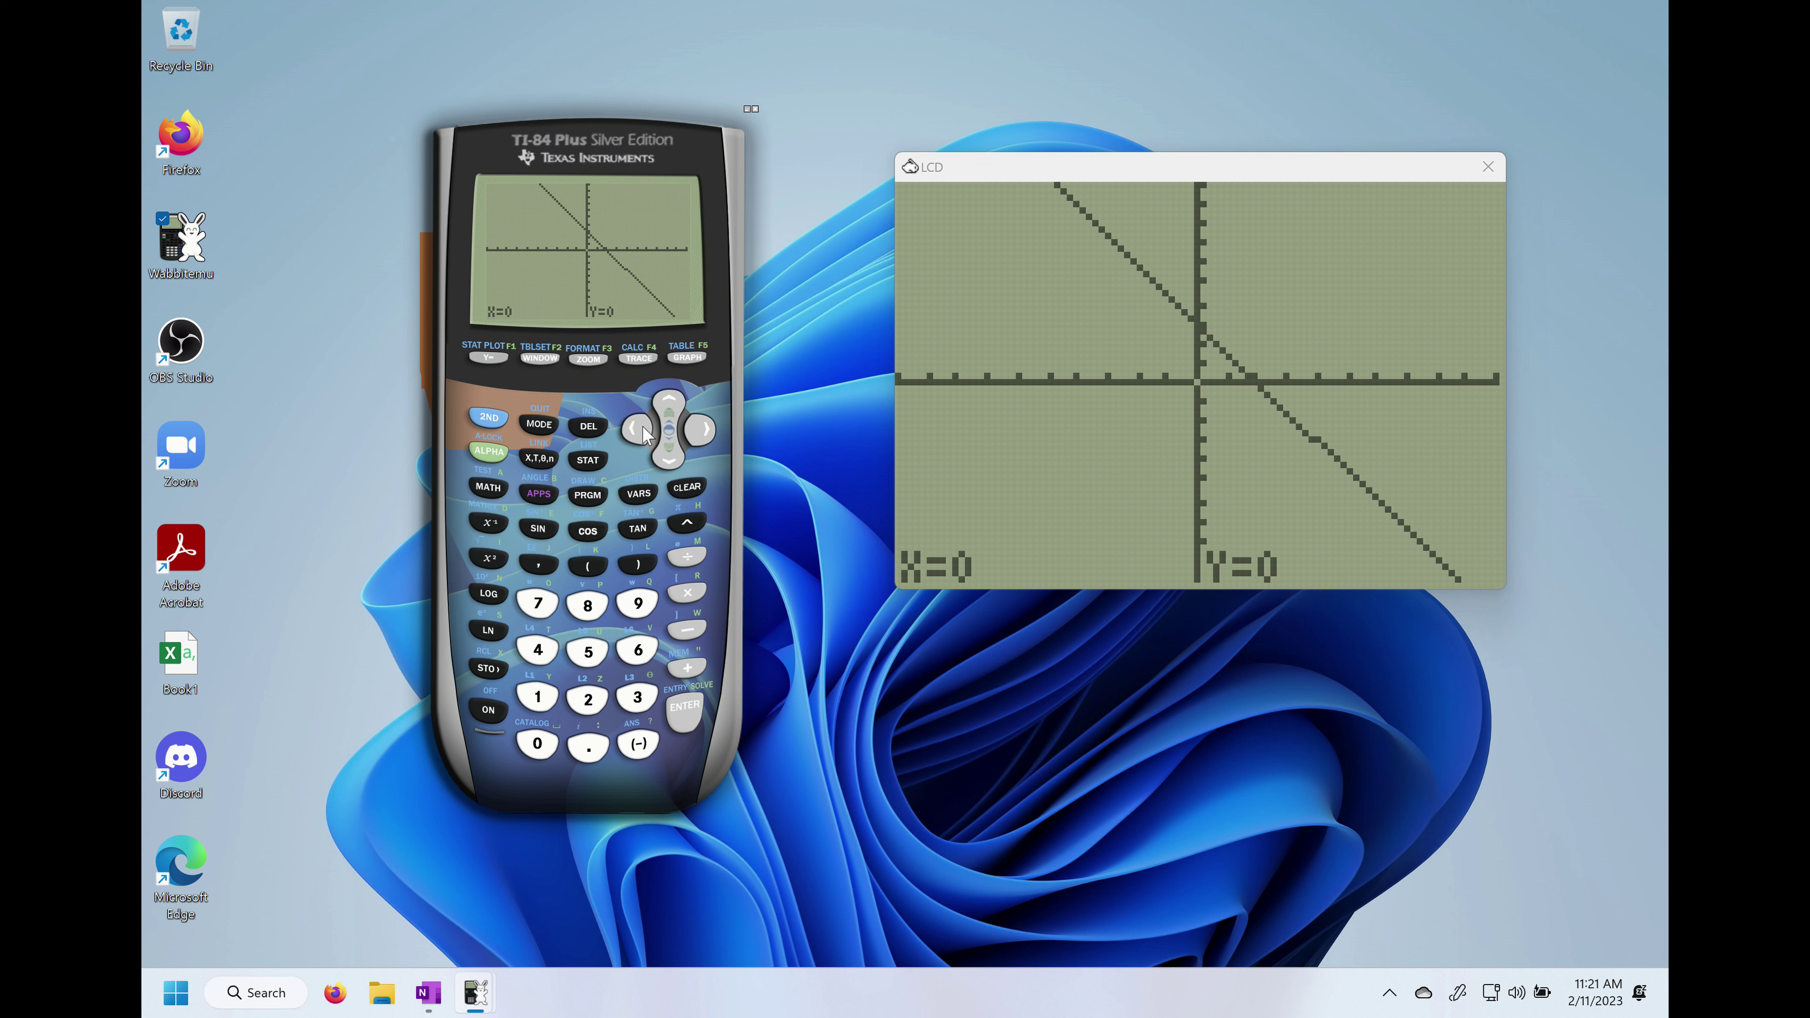
{"action": "left_click", "coordinate": [670, 405]}
{"action": "left_click", "coordinate": [670, 405]}
{"action": "left_click", "coordinate": [670, 405]}
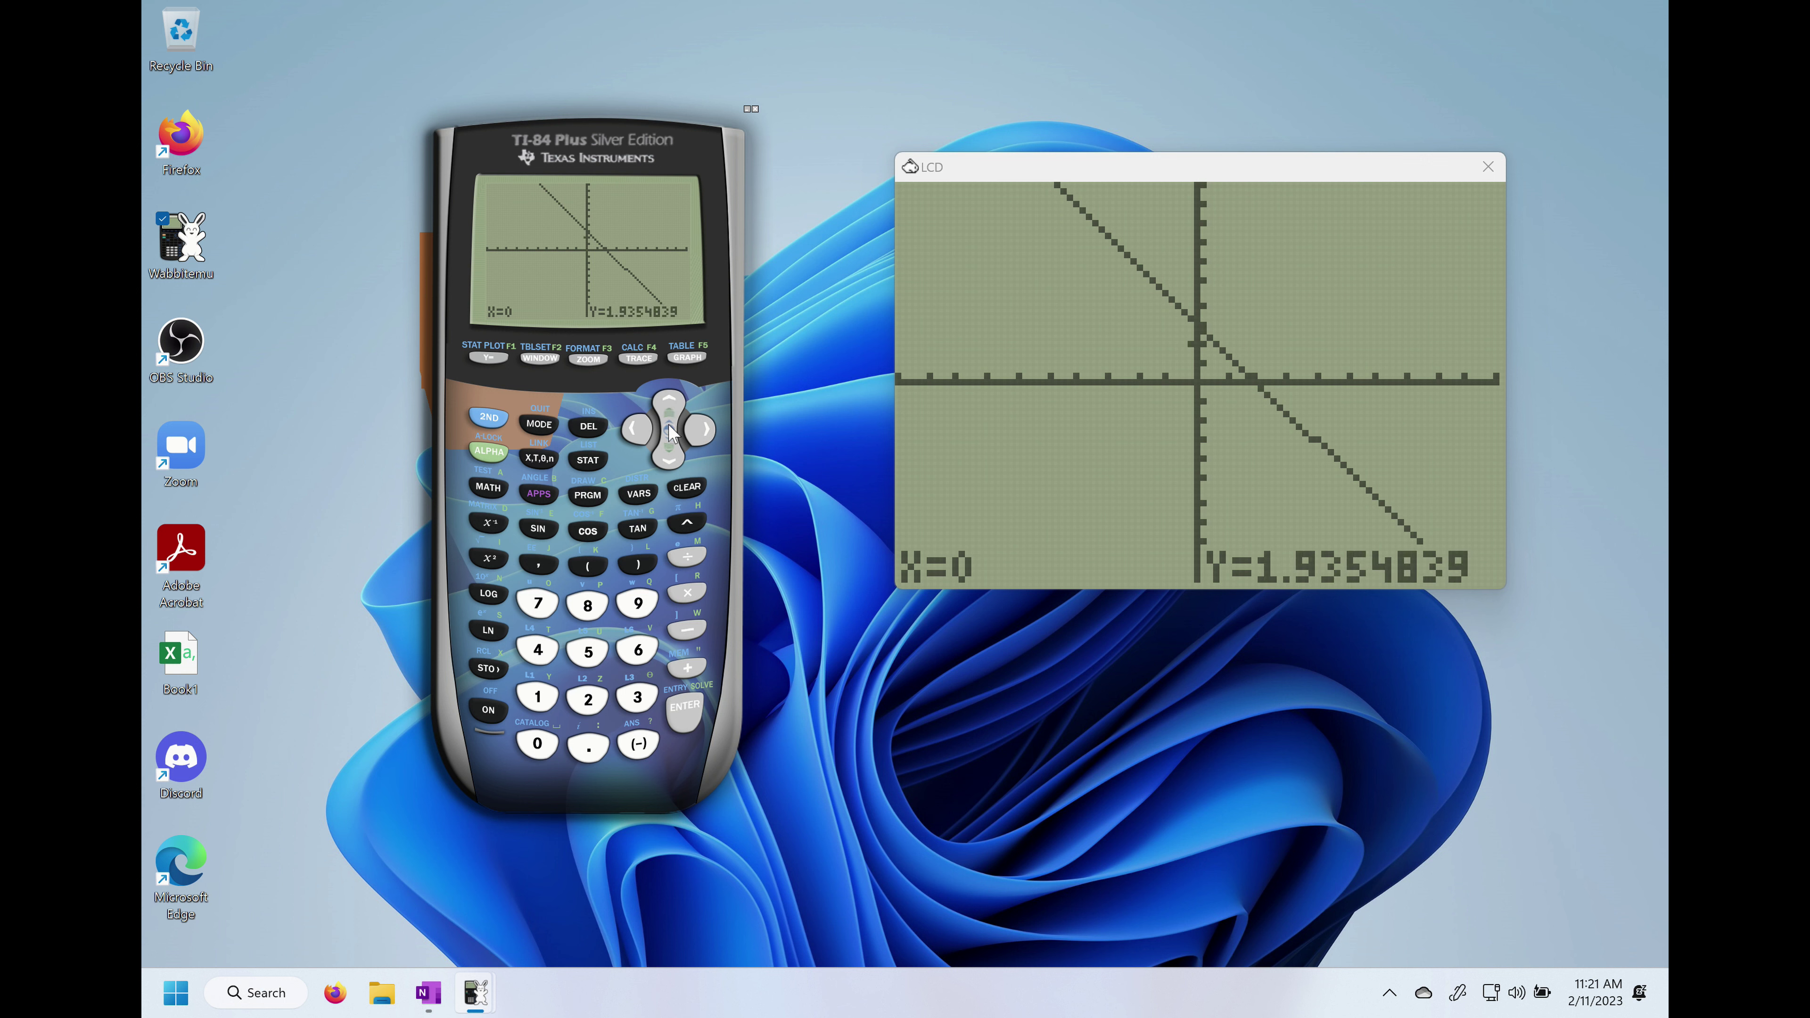
{"action": "left_click", "coordinate": [673, 456]}
{"action": "left_click", "coordinate": [673, 456]}
{"action": "left_click", "coordinate": [672, 456]}
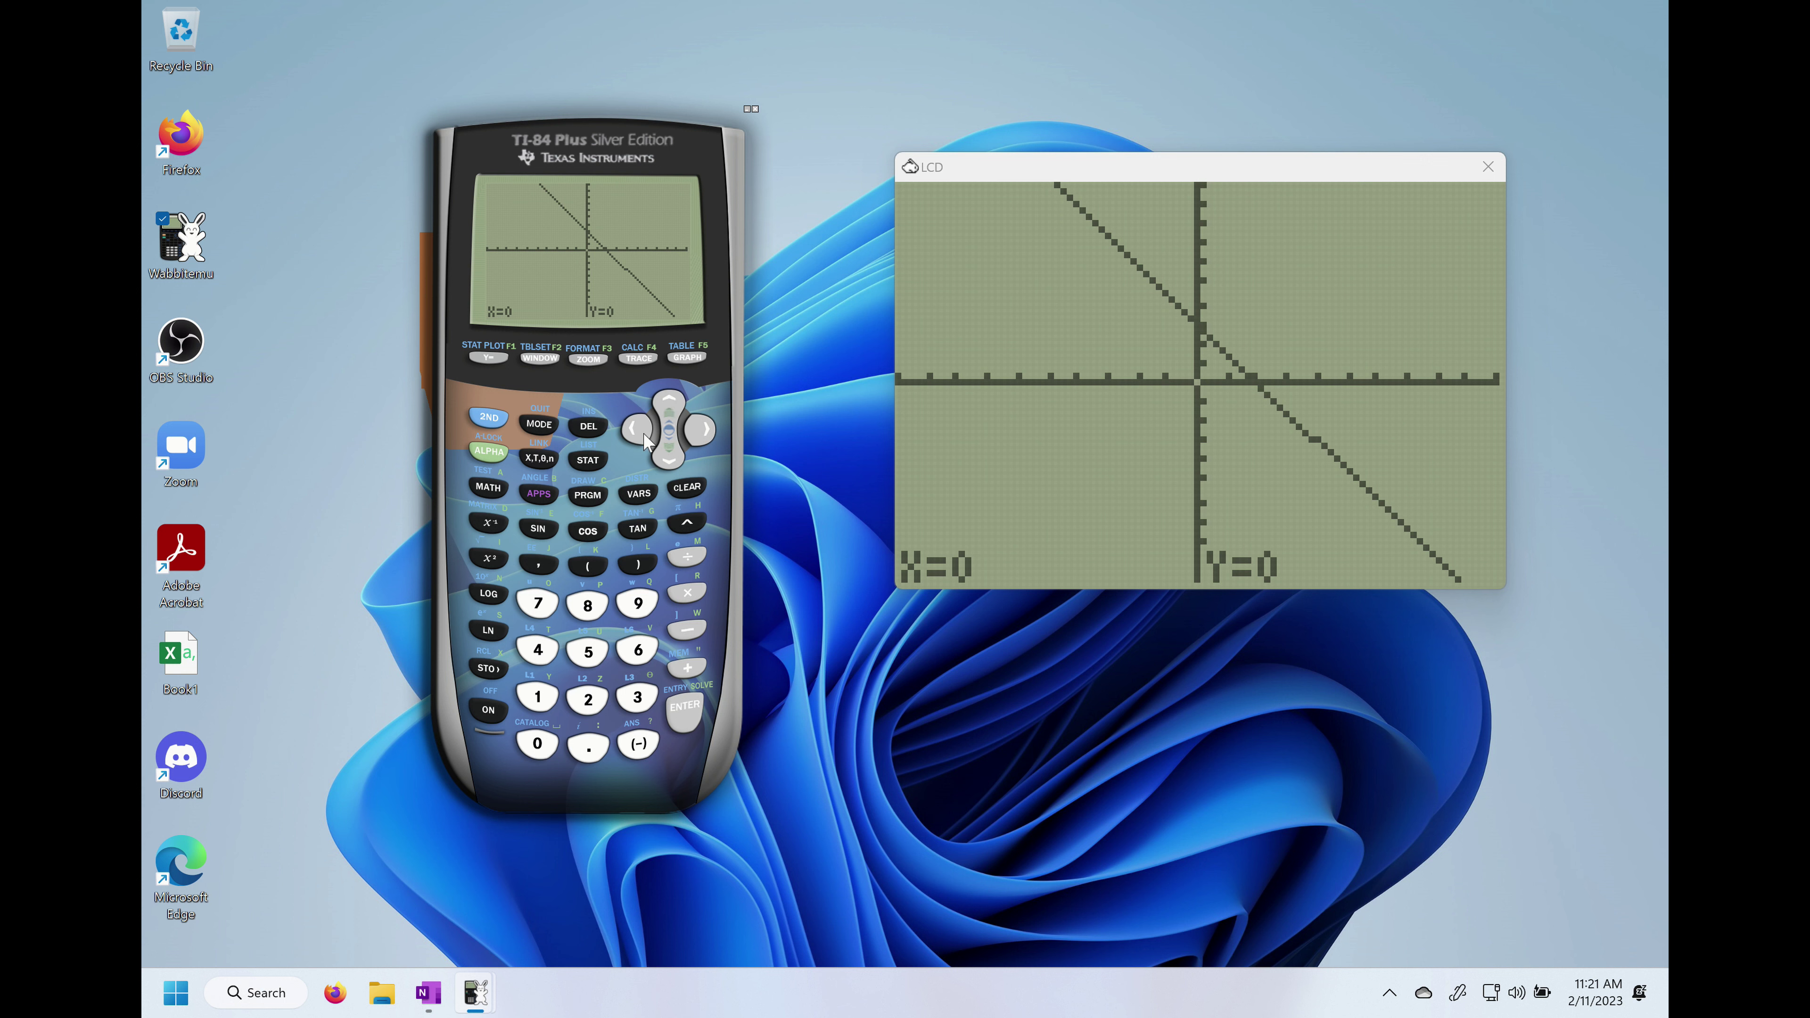
{"action": "left_click", "coordinate": [646, 442]}
{"action": "left_click", "coordinate": [647, 442]}
{"action": "left_click", "coordinate": [693, 435]}
{"action": "left_click", "coordinate": [693, 435]}
{"action": "left_click", "coordinate": [693, 435]}
{"action": "left_click", "coordinate": [692, 435]}
- Settle the zoom centre at X=.638, Y=.968 and zoom in there
{"action": "left_click", "coordinate": [669, 405]}
{"action": "left_click", "coordinate": [669, 405]}
{"action": "left_click", "coordinate": [670, 405]}
{"action": "left_click", "coordinate": [646, 438]}
{"action": "left_click", "coordinate": [695, 433]}
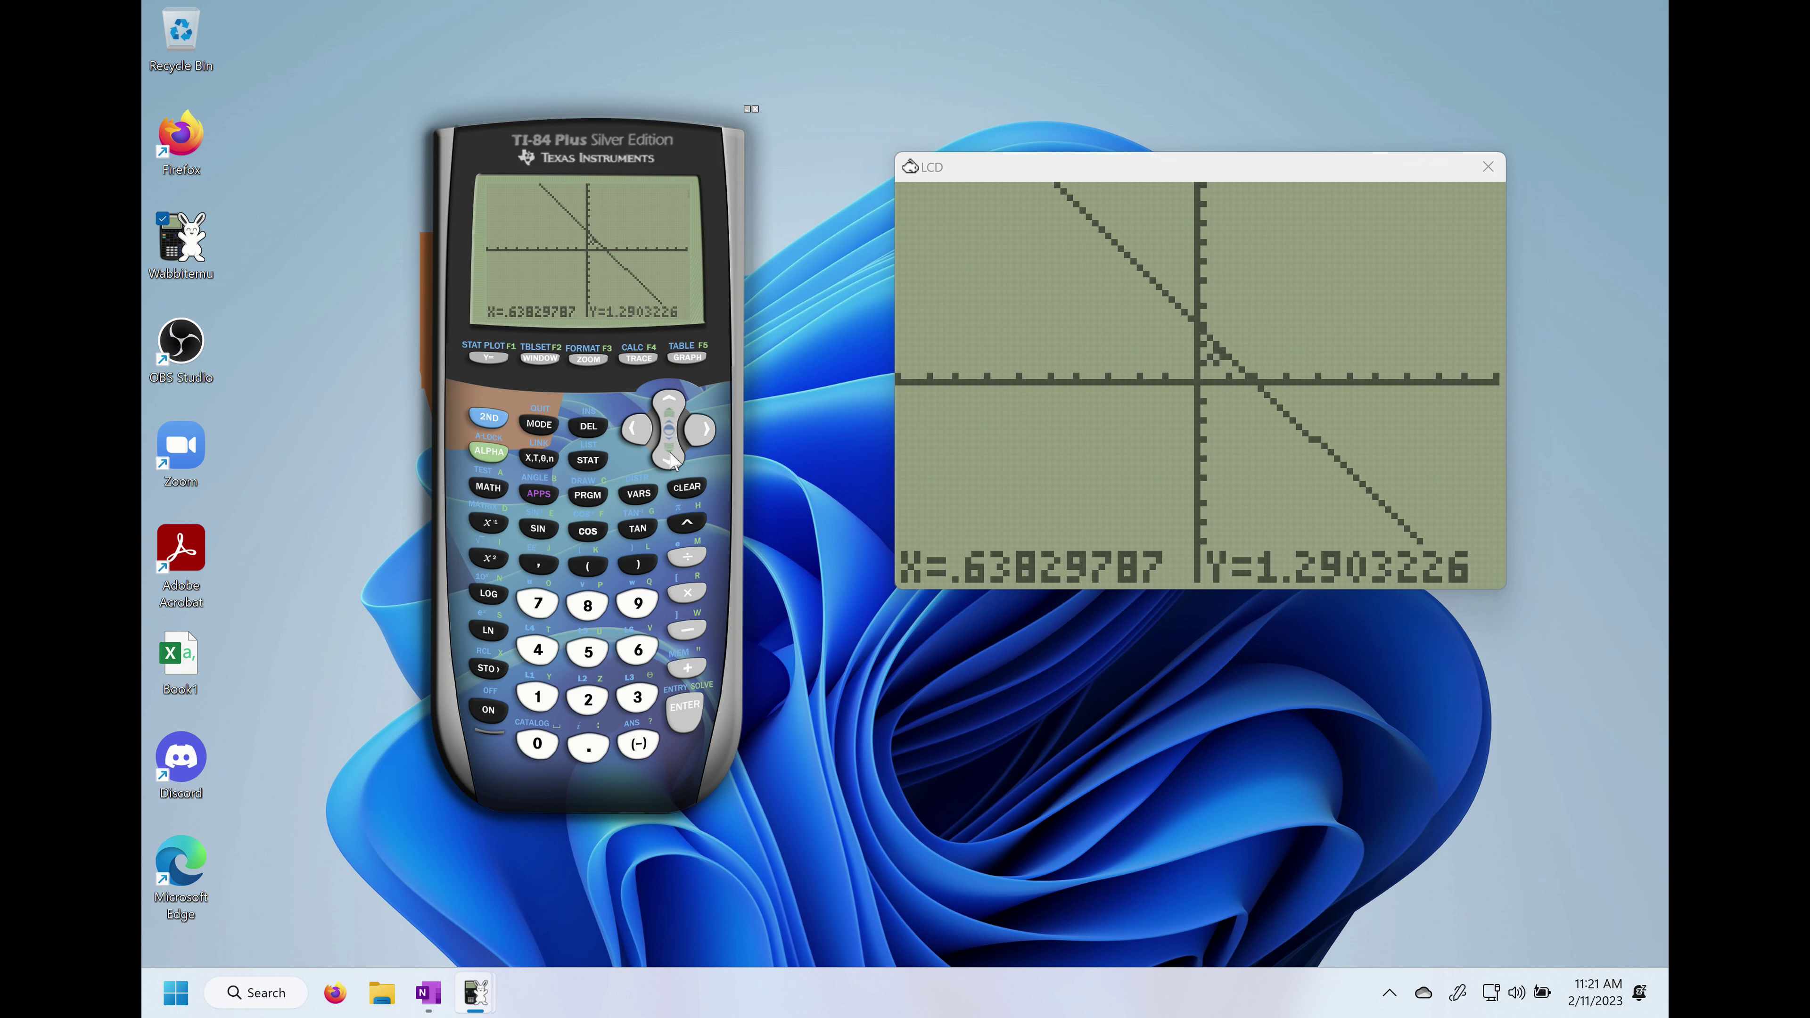
{"action": "left_click", "coordinate": [670, 457]}
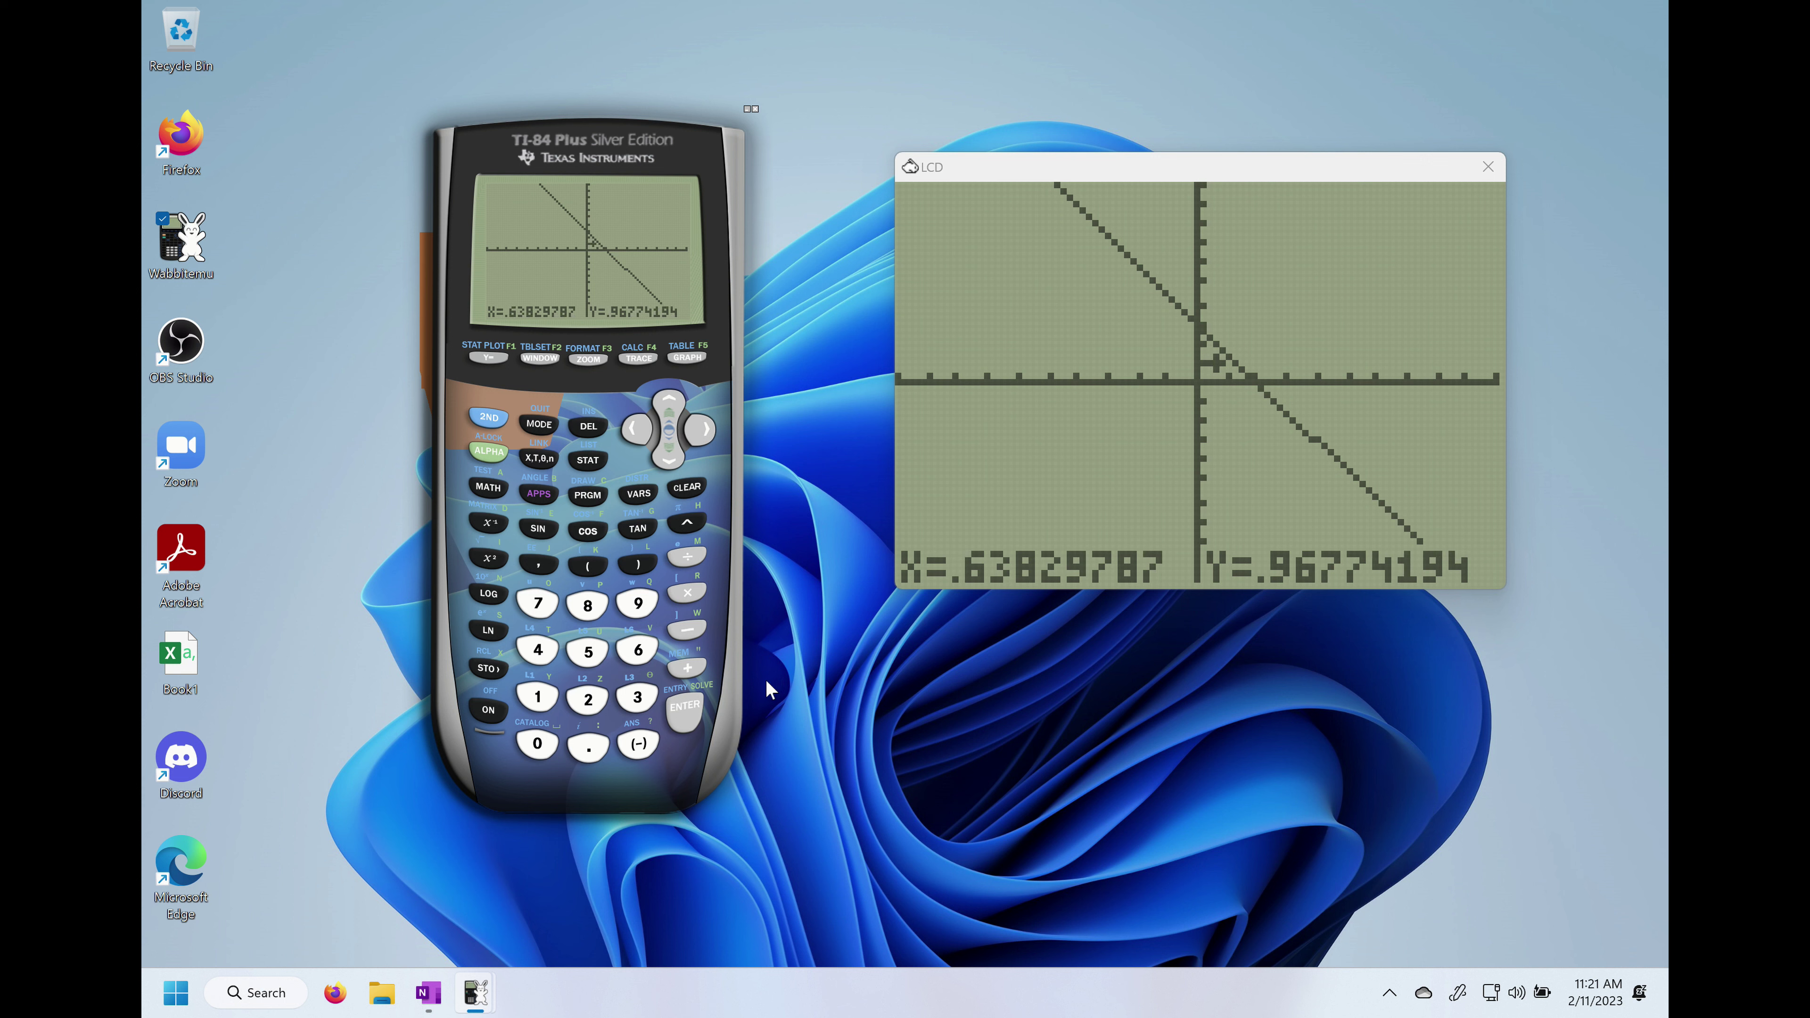
{"action": "left_click", "coordinate": [685, 707]}
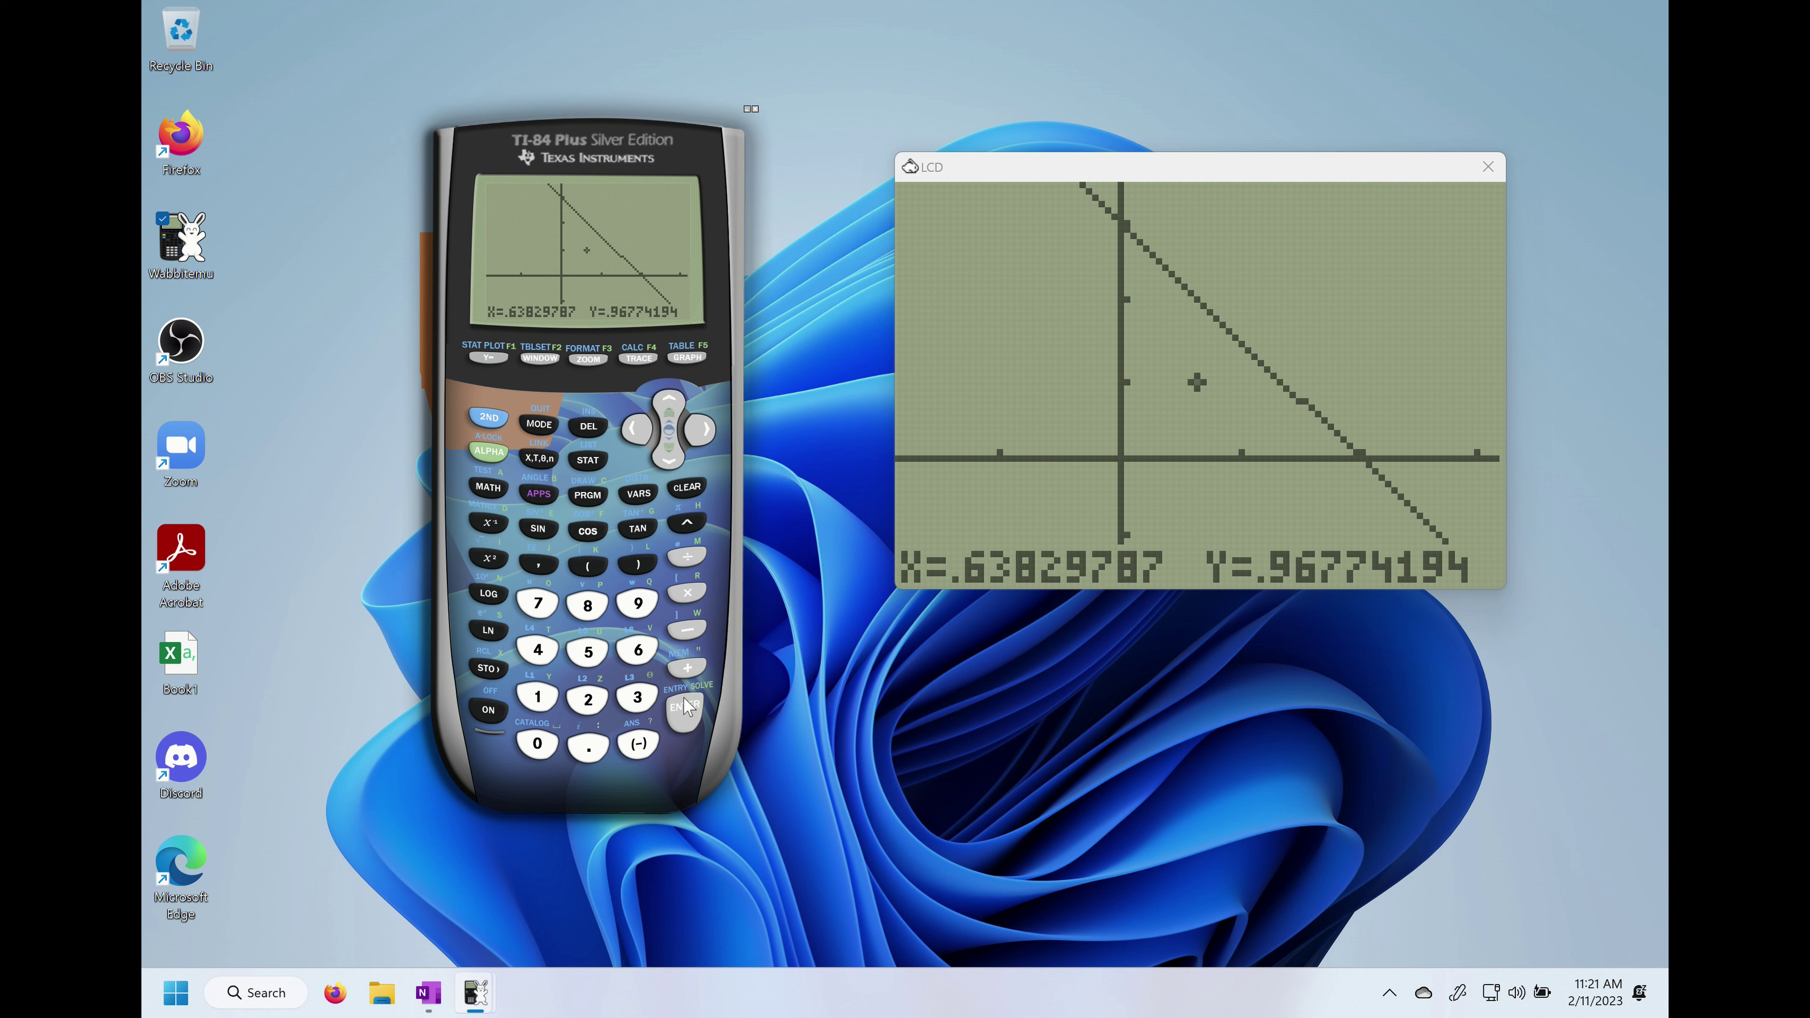
- Apply 6:ZStandard to reset the graph to the -10 to 10 window
{"action": "left_click", "coordinate": [580, 356]}
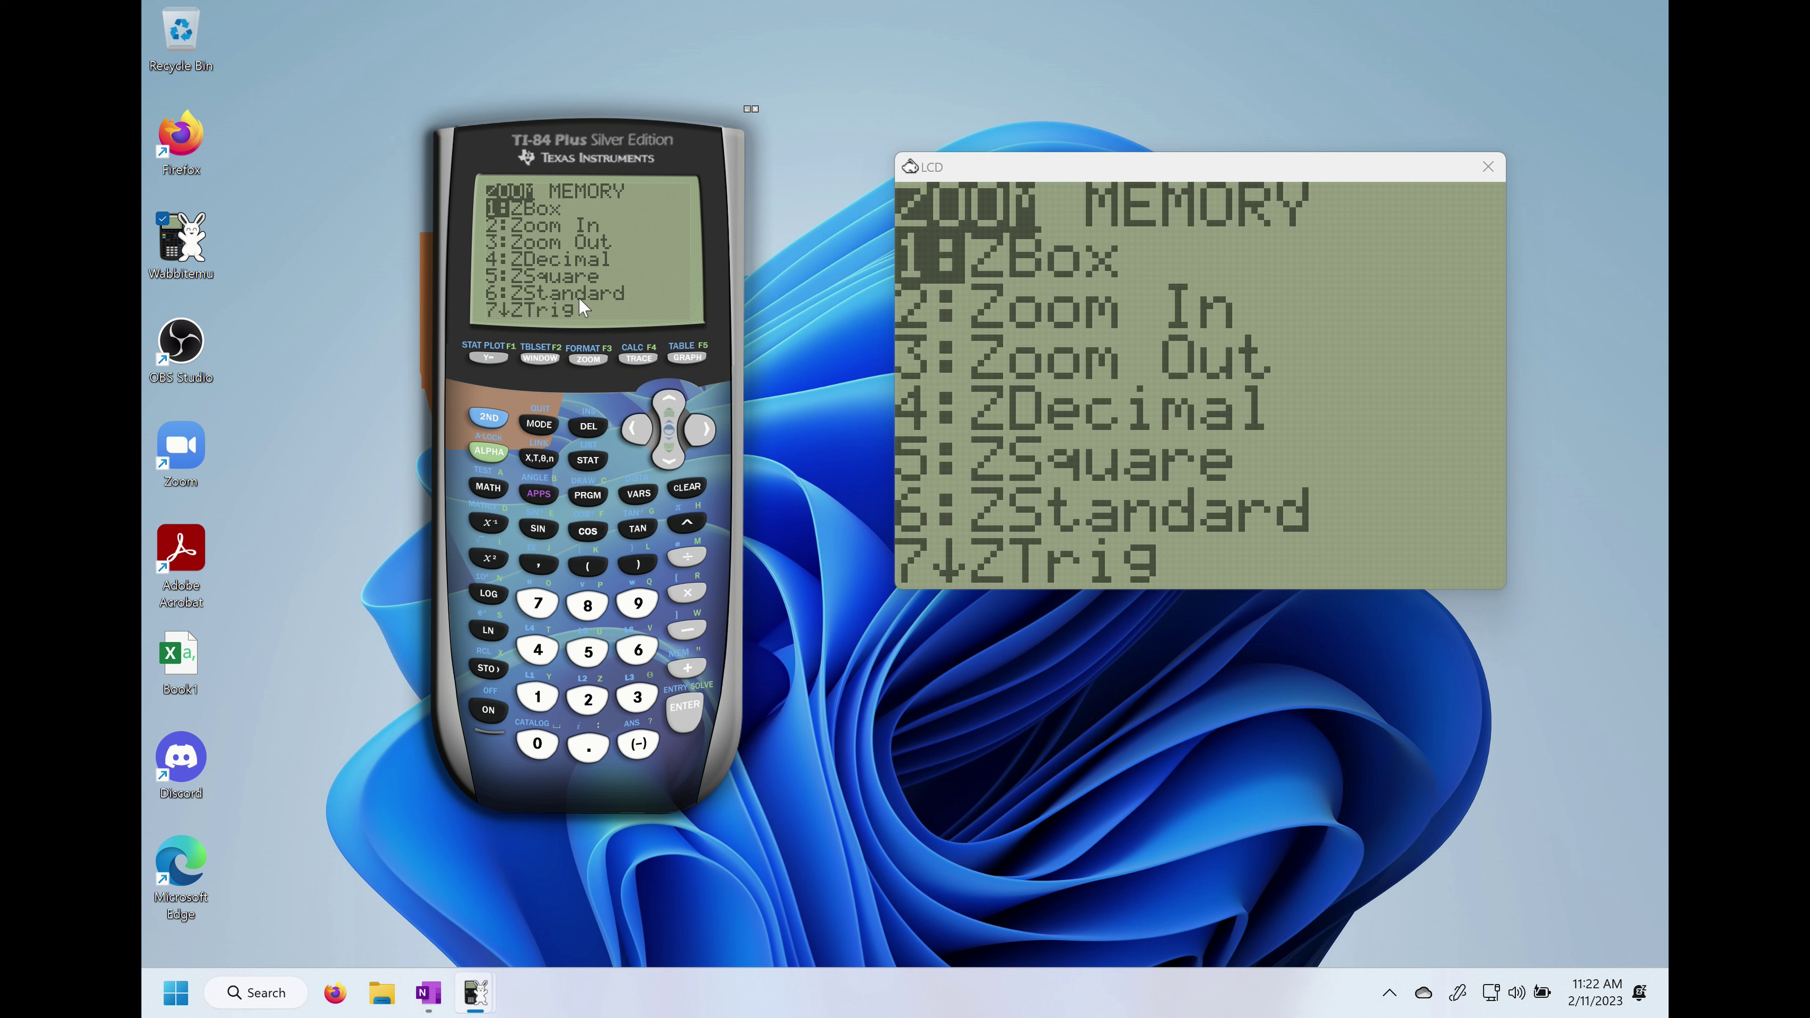
{"action": "left_click", "coordinate": [666, 457]}
{"action": "left_click", "coordinate": [667, 458]}
{"action": "left_click", "coordinate": [666, 457]}
{"action": "left_click", "coordinate": [667, 458]}
{"action": "left_click", "coordinate": [666, 458]}
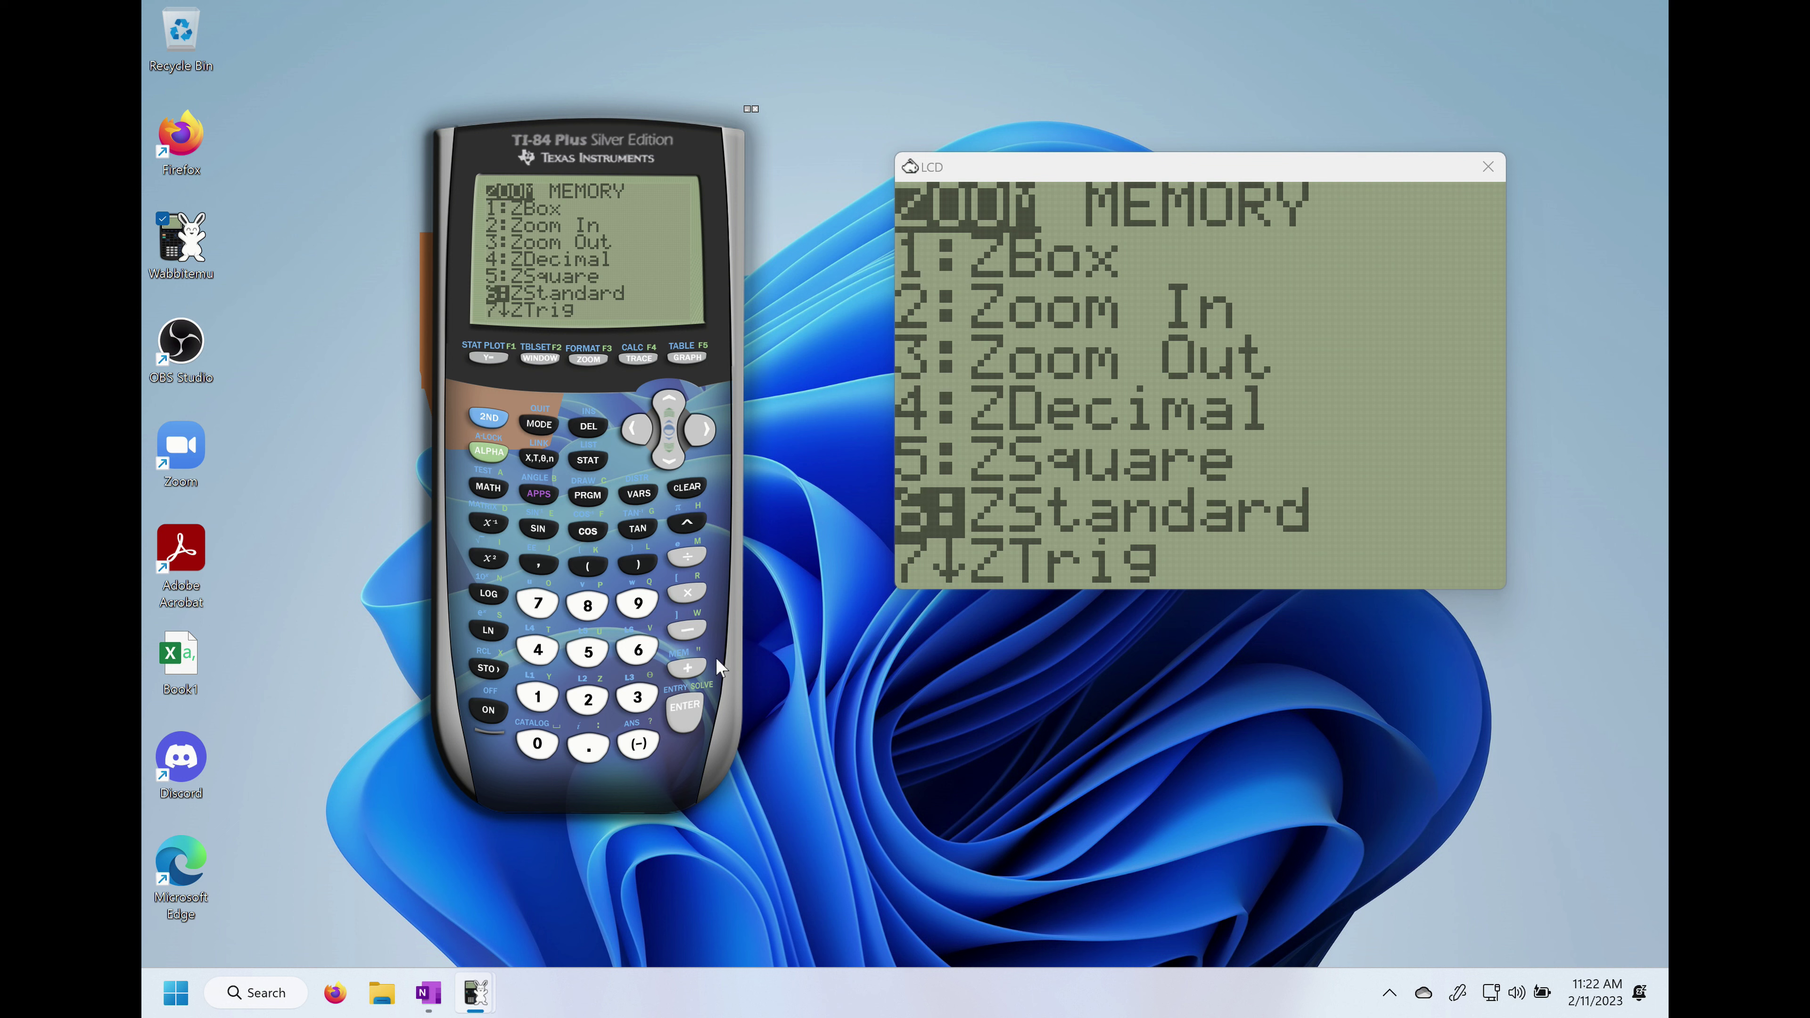
{"action": "left_click", "coordinate": [682, 709]}
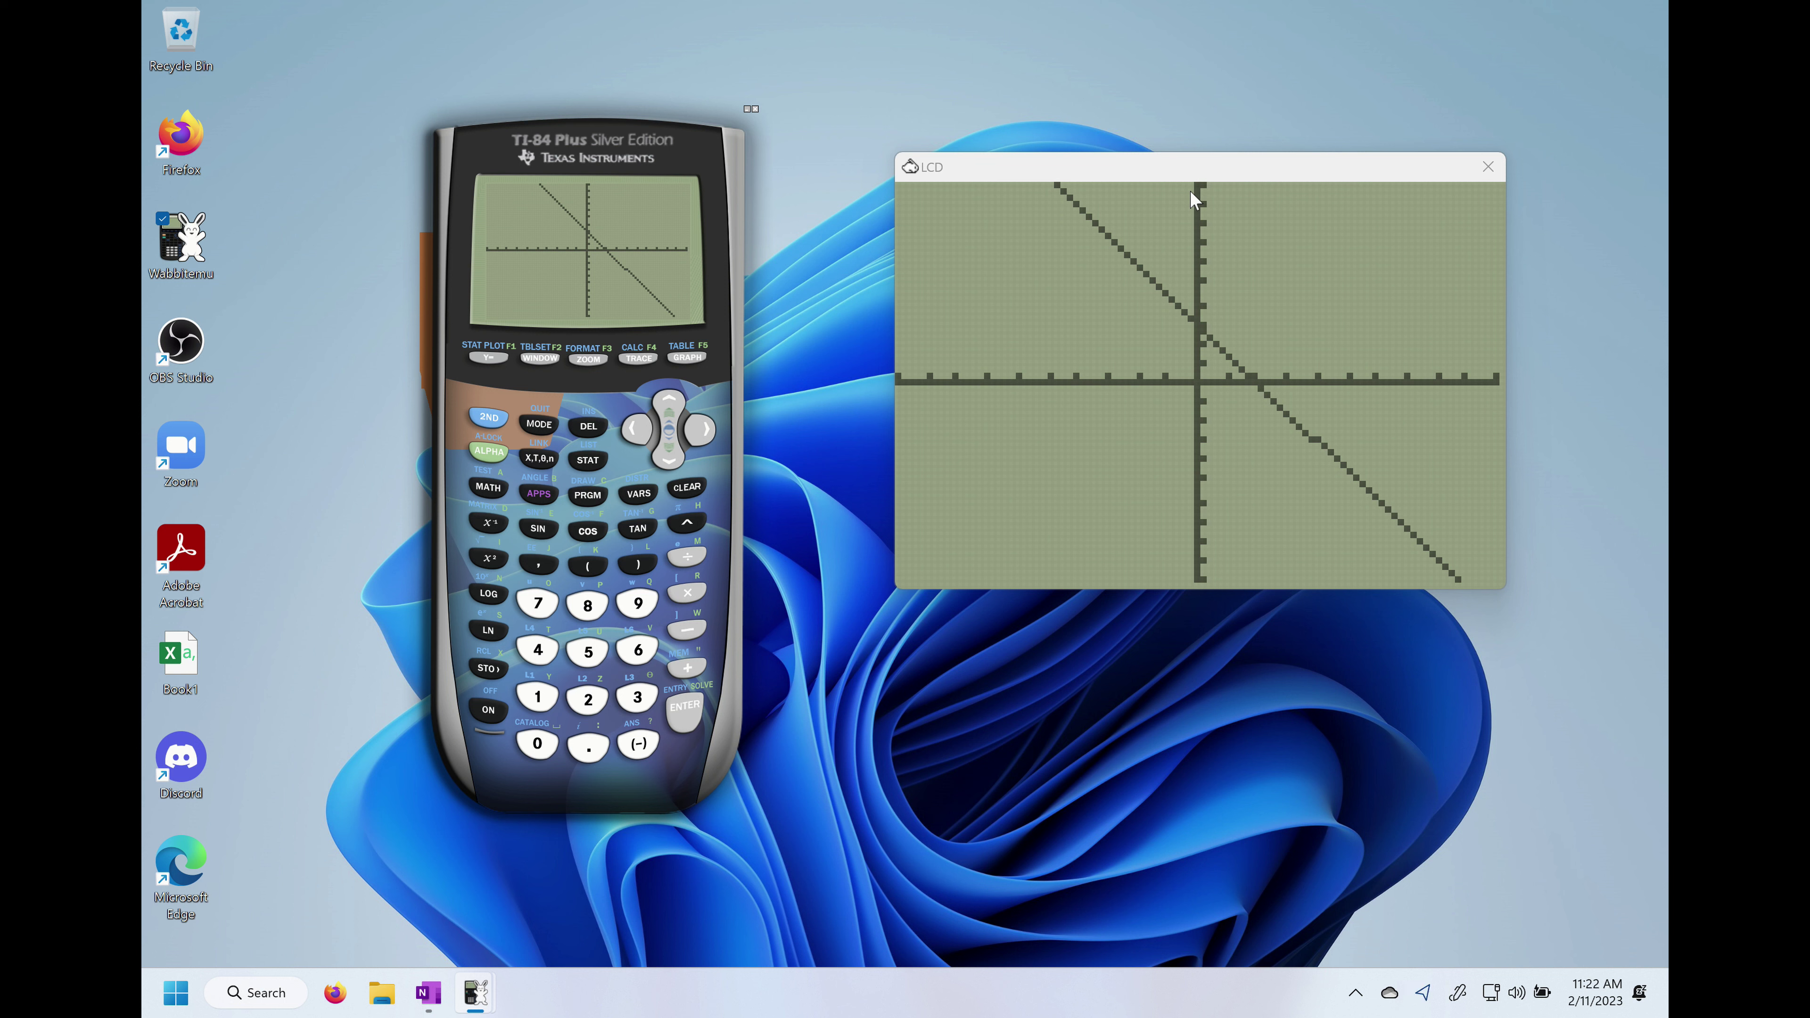
- Open the WINDOW settings and change Xmin from -10 to -1, removing the doubled minus
{"action": "left_click", "coordinate": [542, 358]}
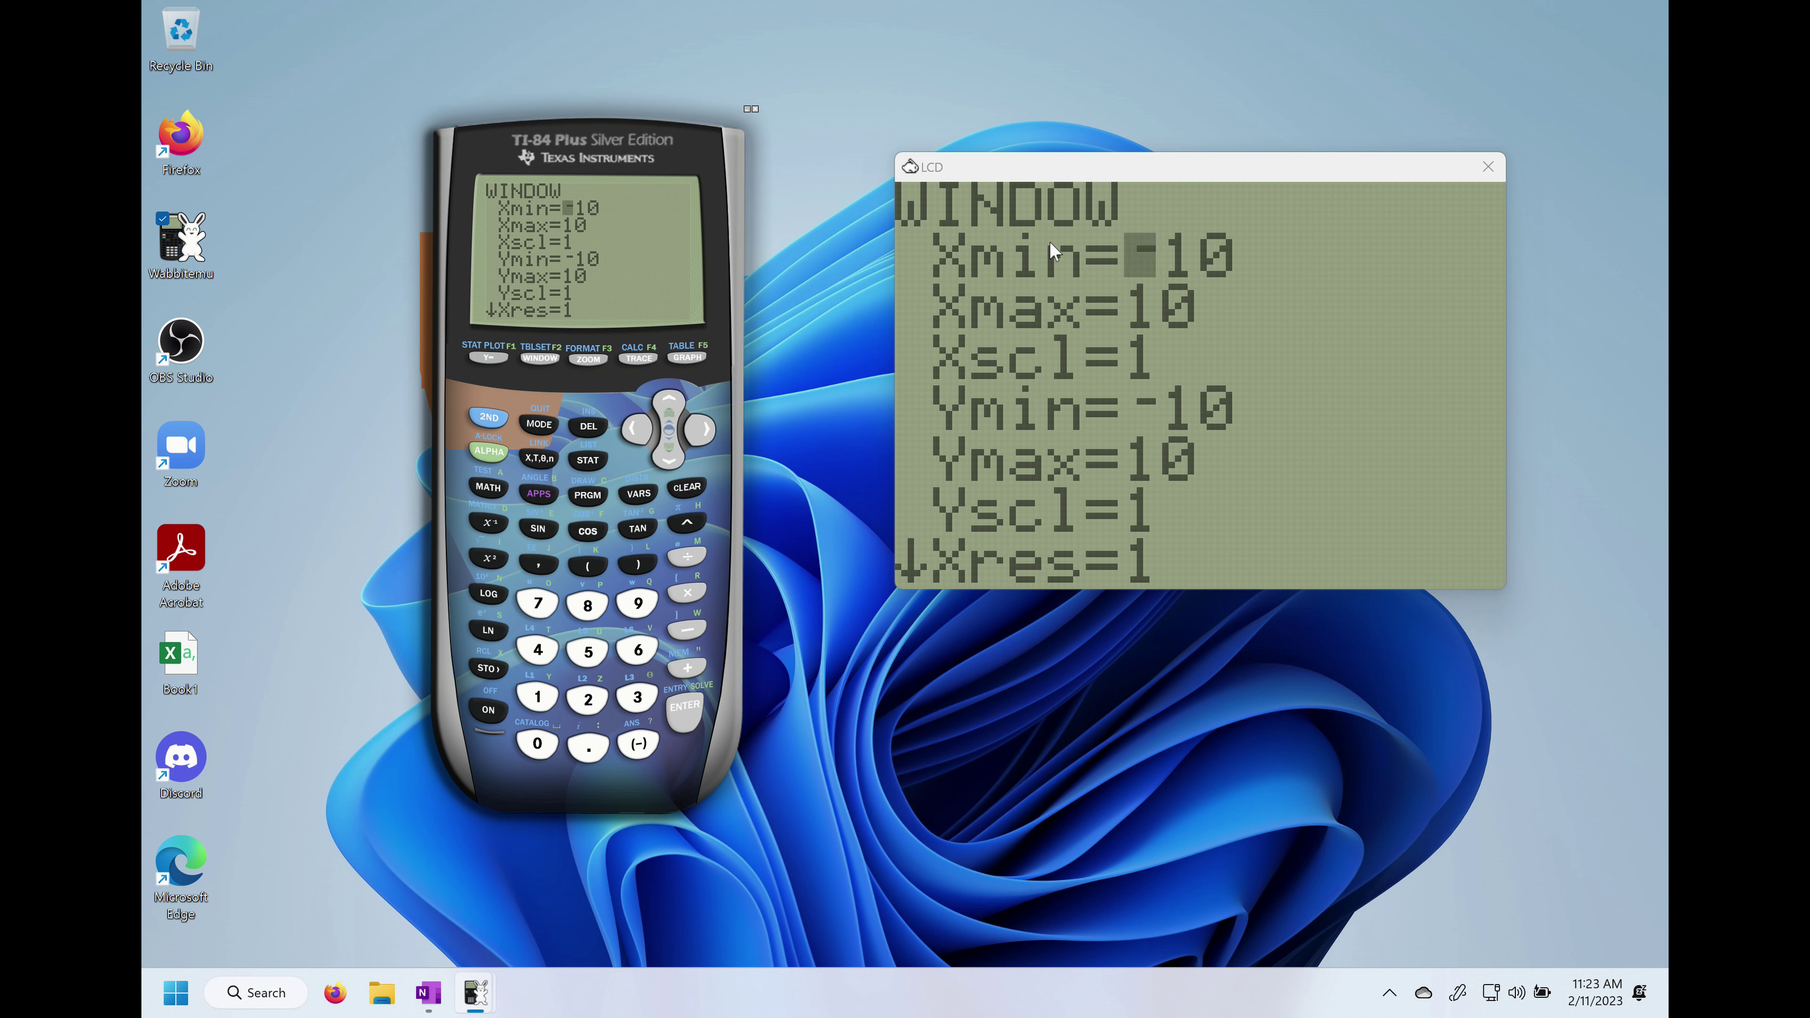
{"action": "key", "text": "F12"}
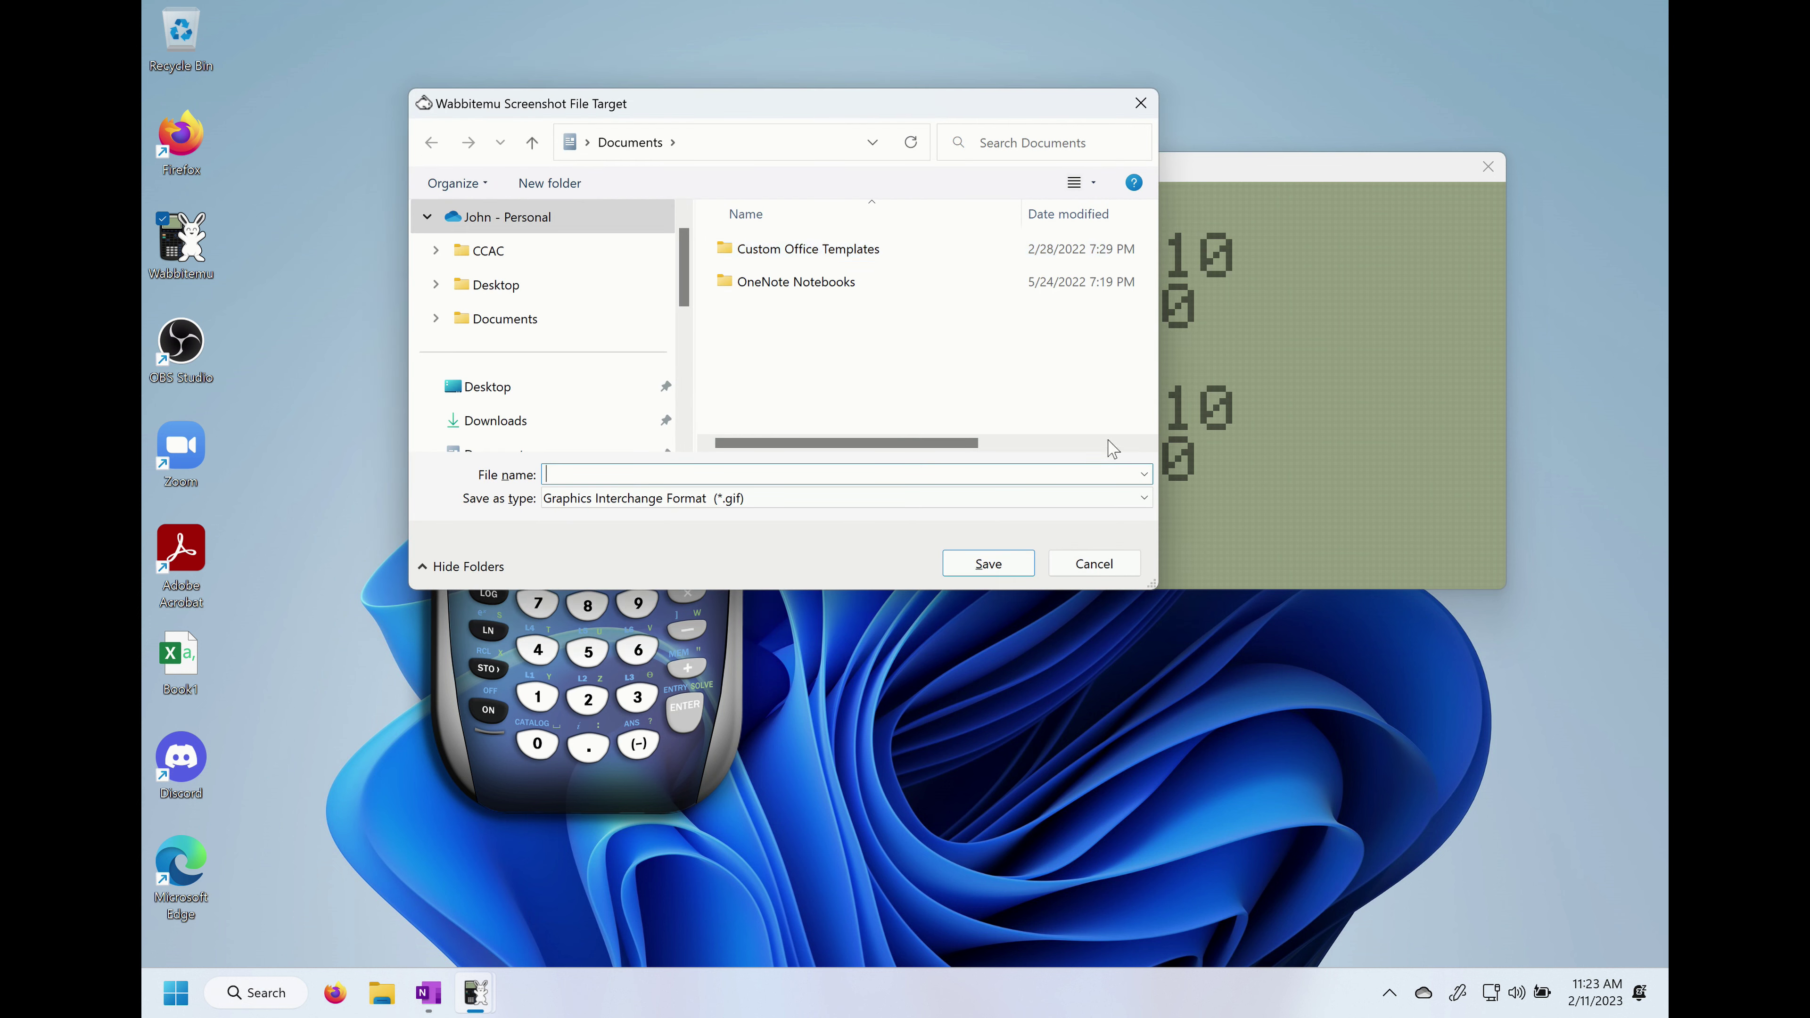
{"action": "left_click", "coordinate": [1094, 563]}
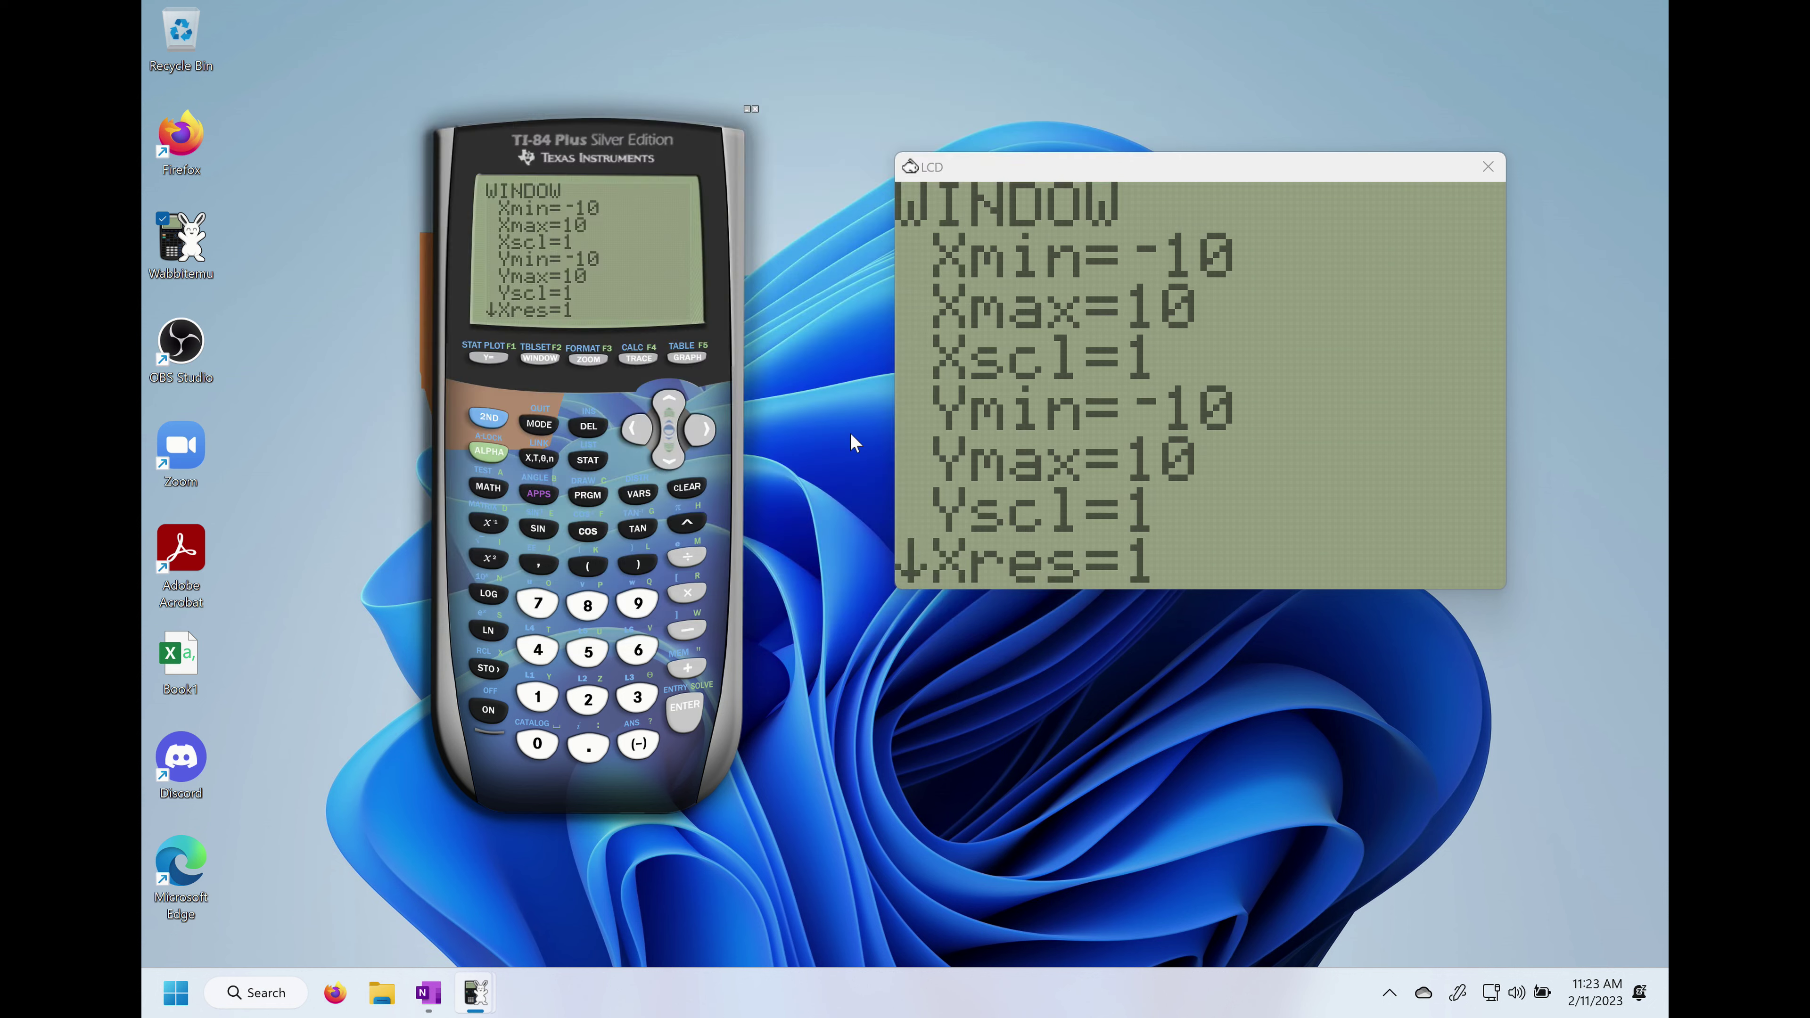
{"action": "left_click", "coordinate": [698, 430]}
{"action": "left_click", "coordinate": [697, 430]}
{"action": "key", "text": "F12"}
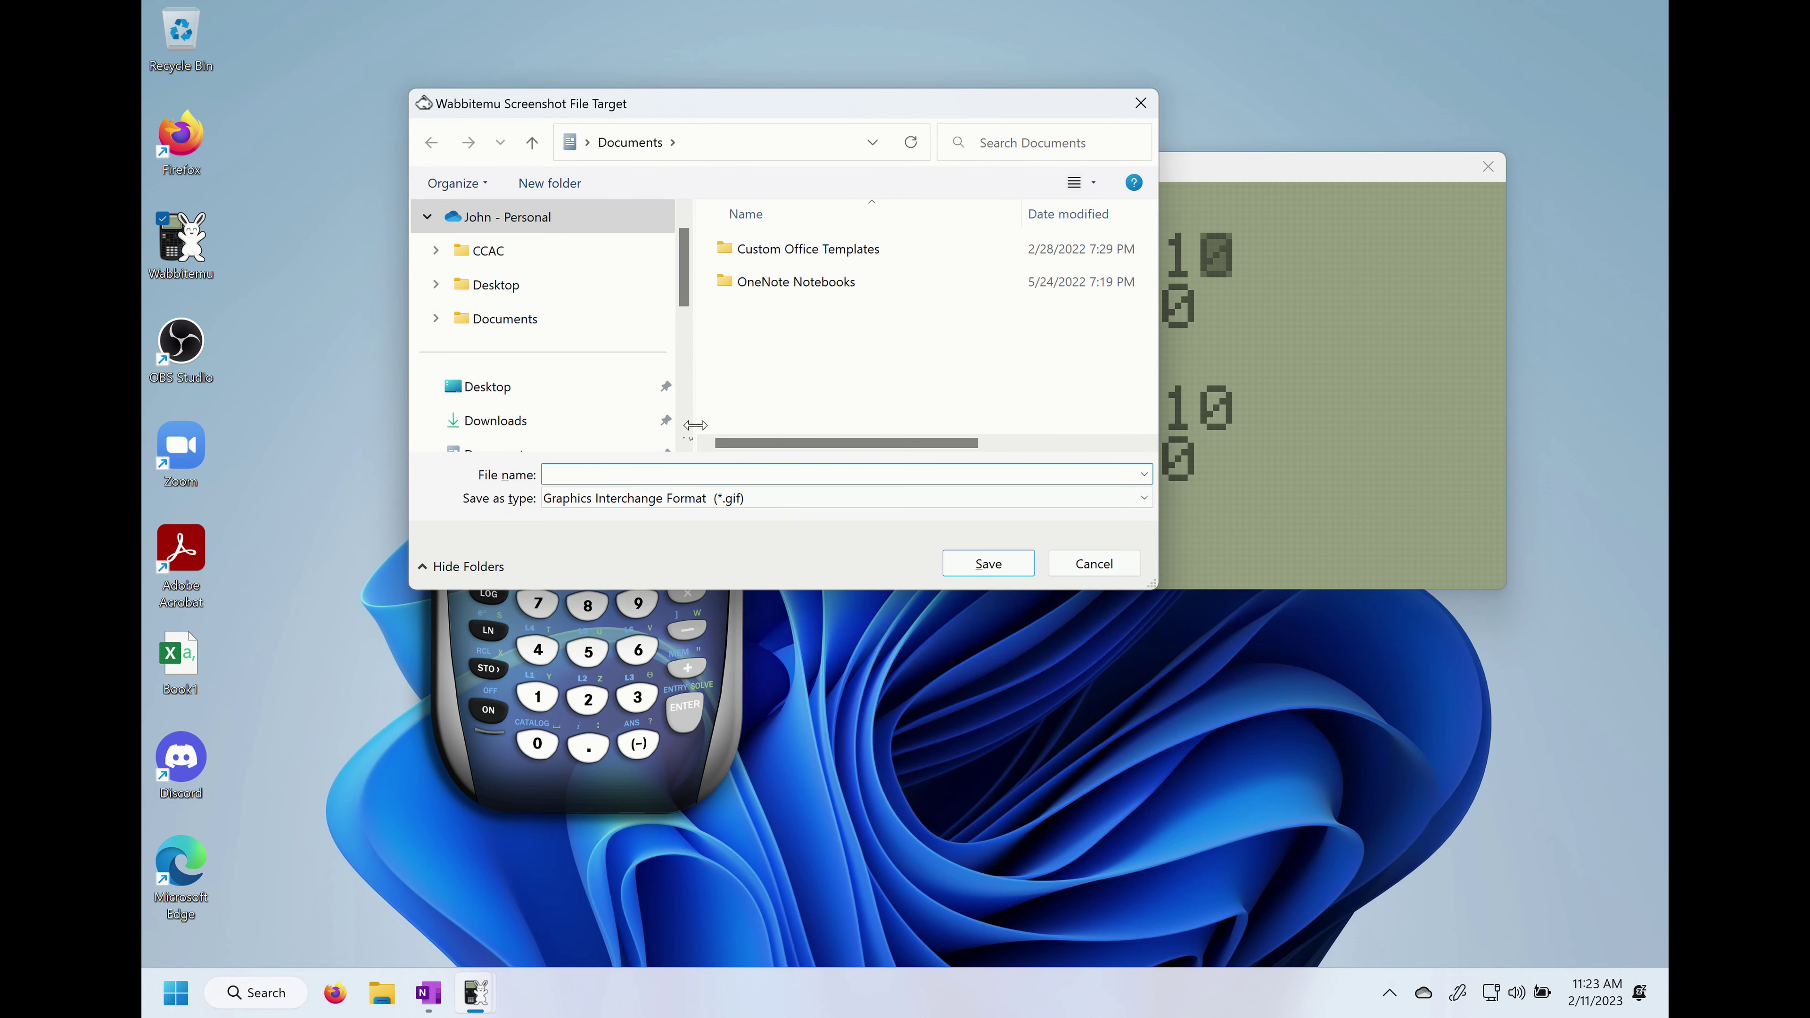
{"action": "left_click", "coordinate": [1081, 566]}
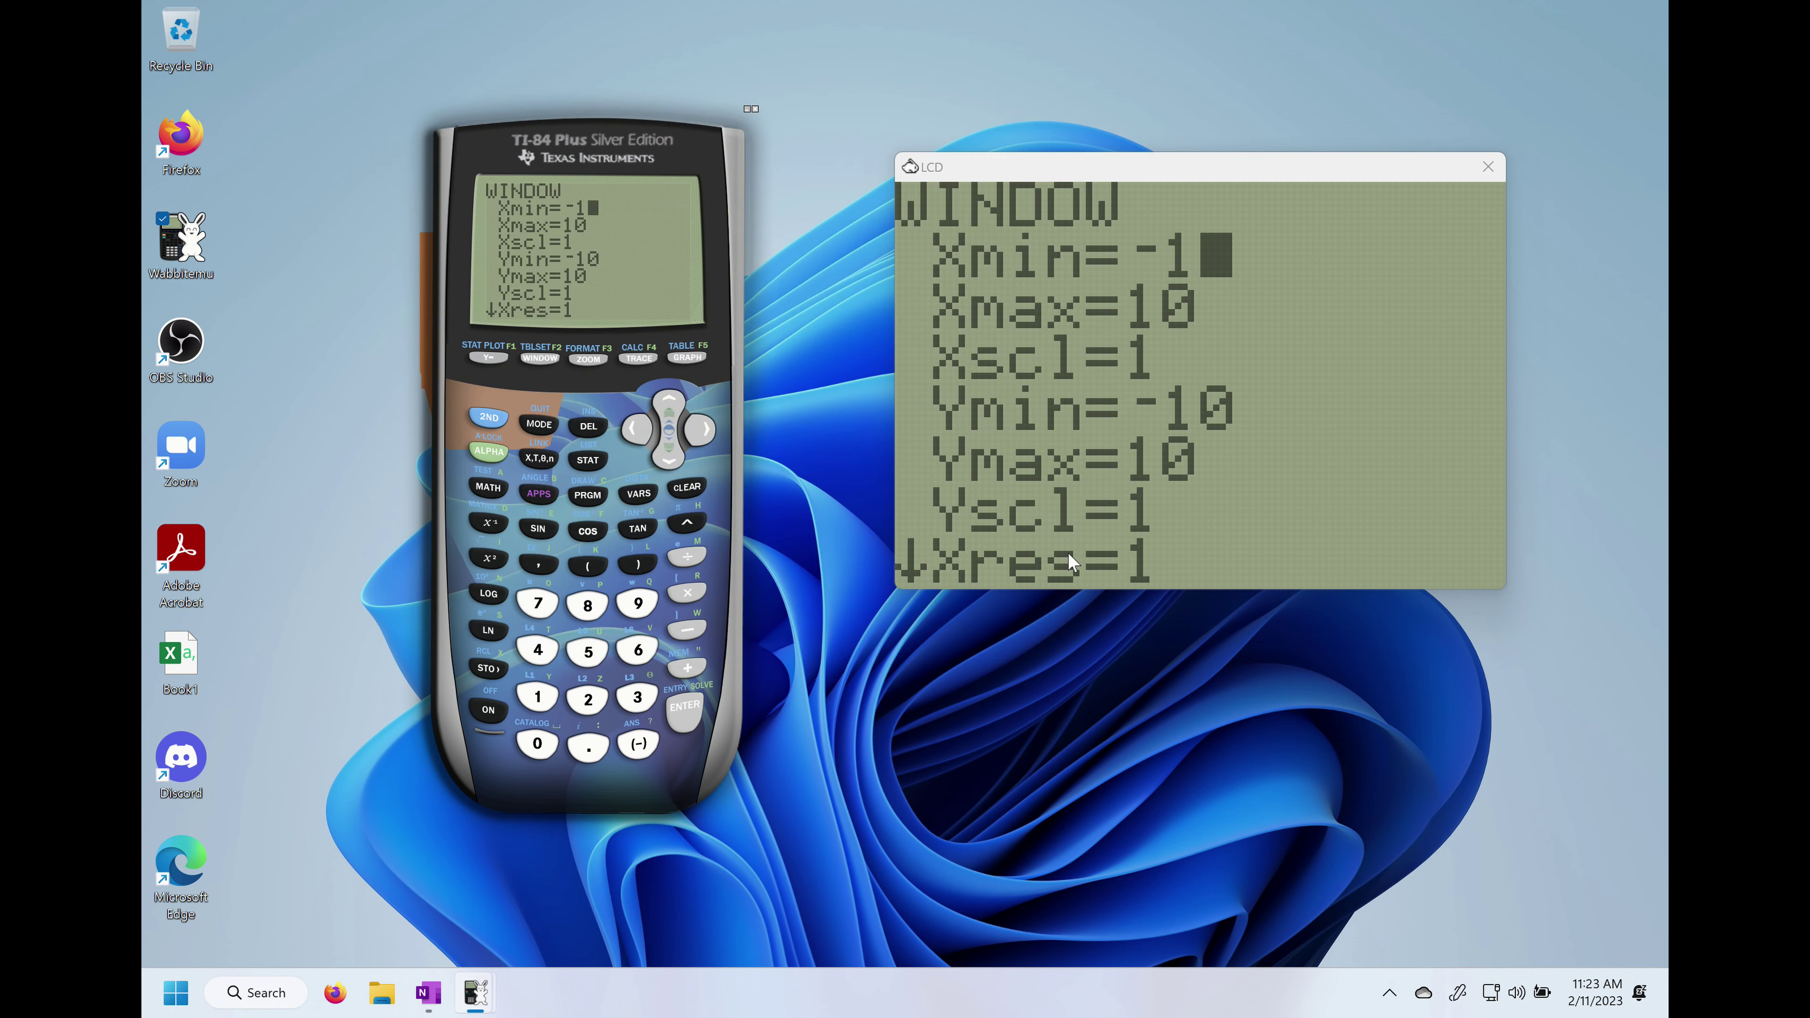
{"action": "key", "text": "Left"}
{"action": "type", "text": "-1"}
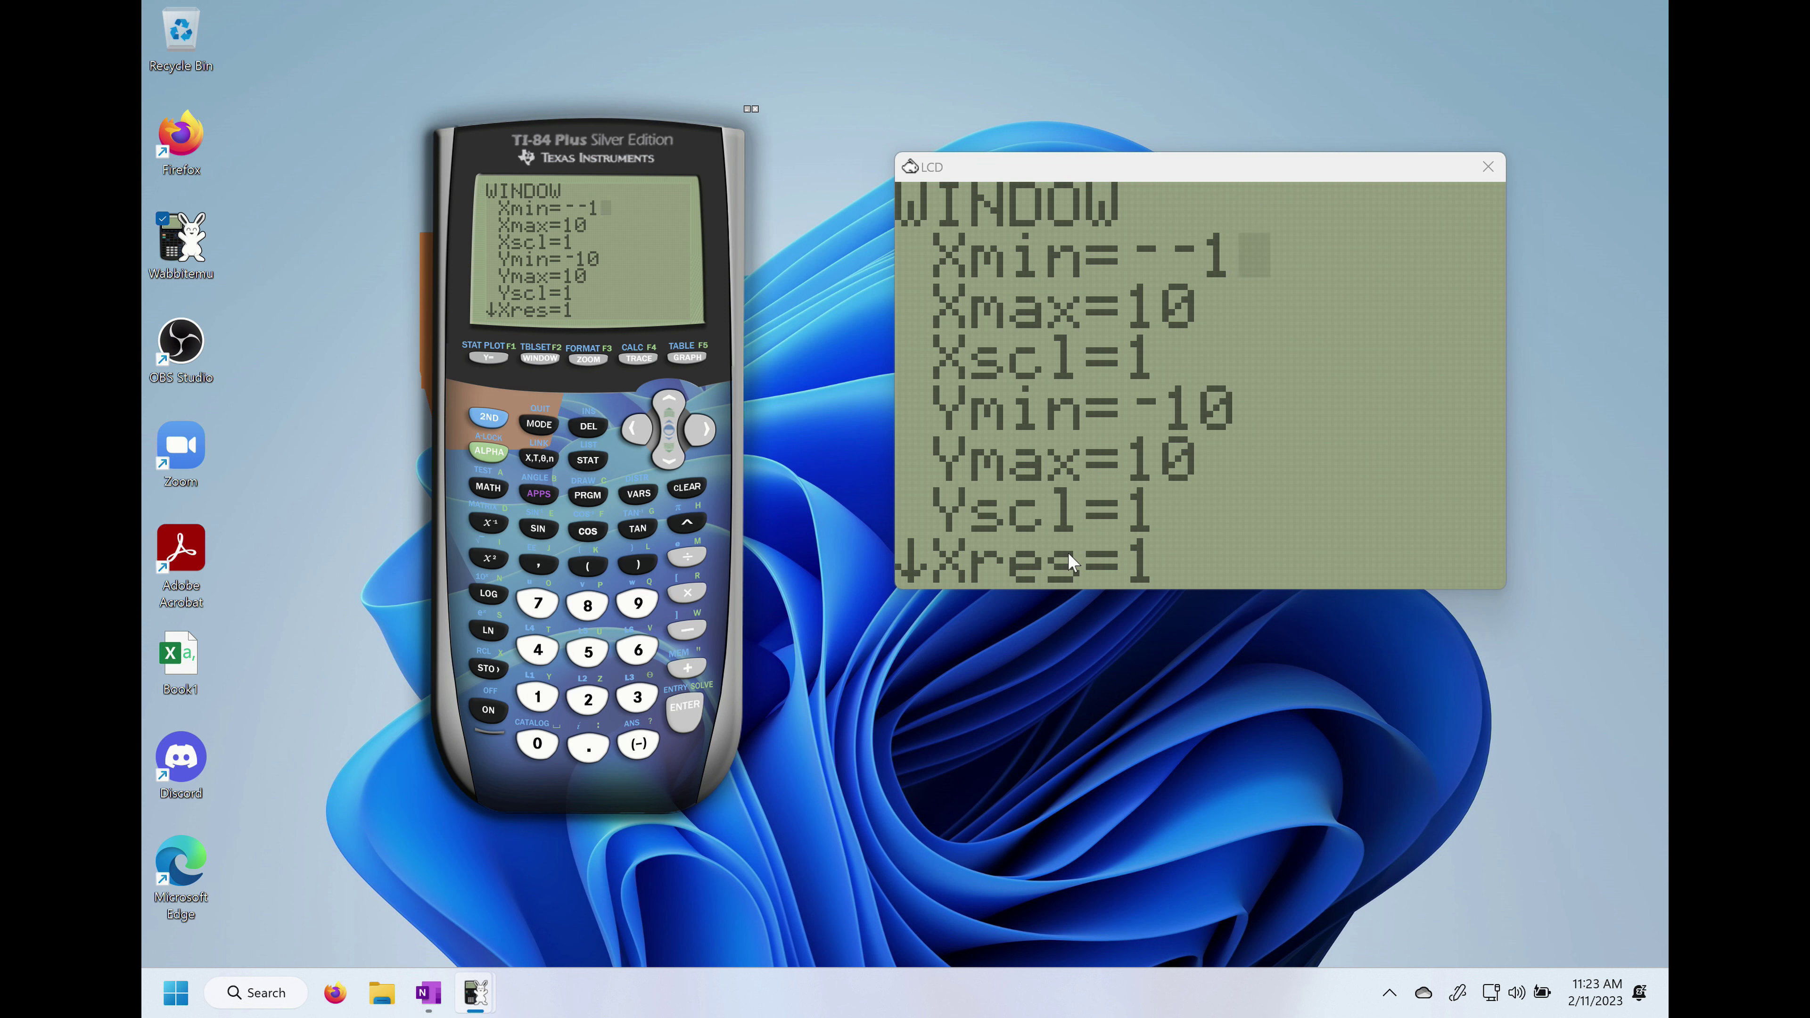
{"action": "key", "text": "Left"}
{"action": "key", "text": "Left"}
{"action": "key", "text": "Left"}
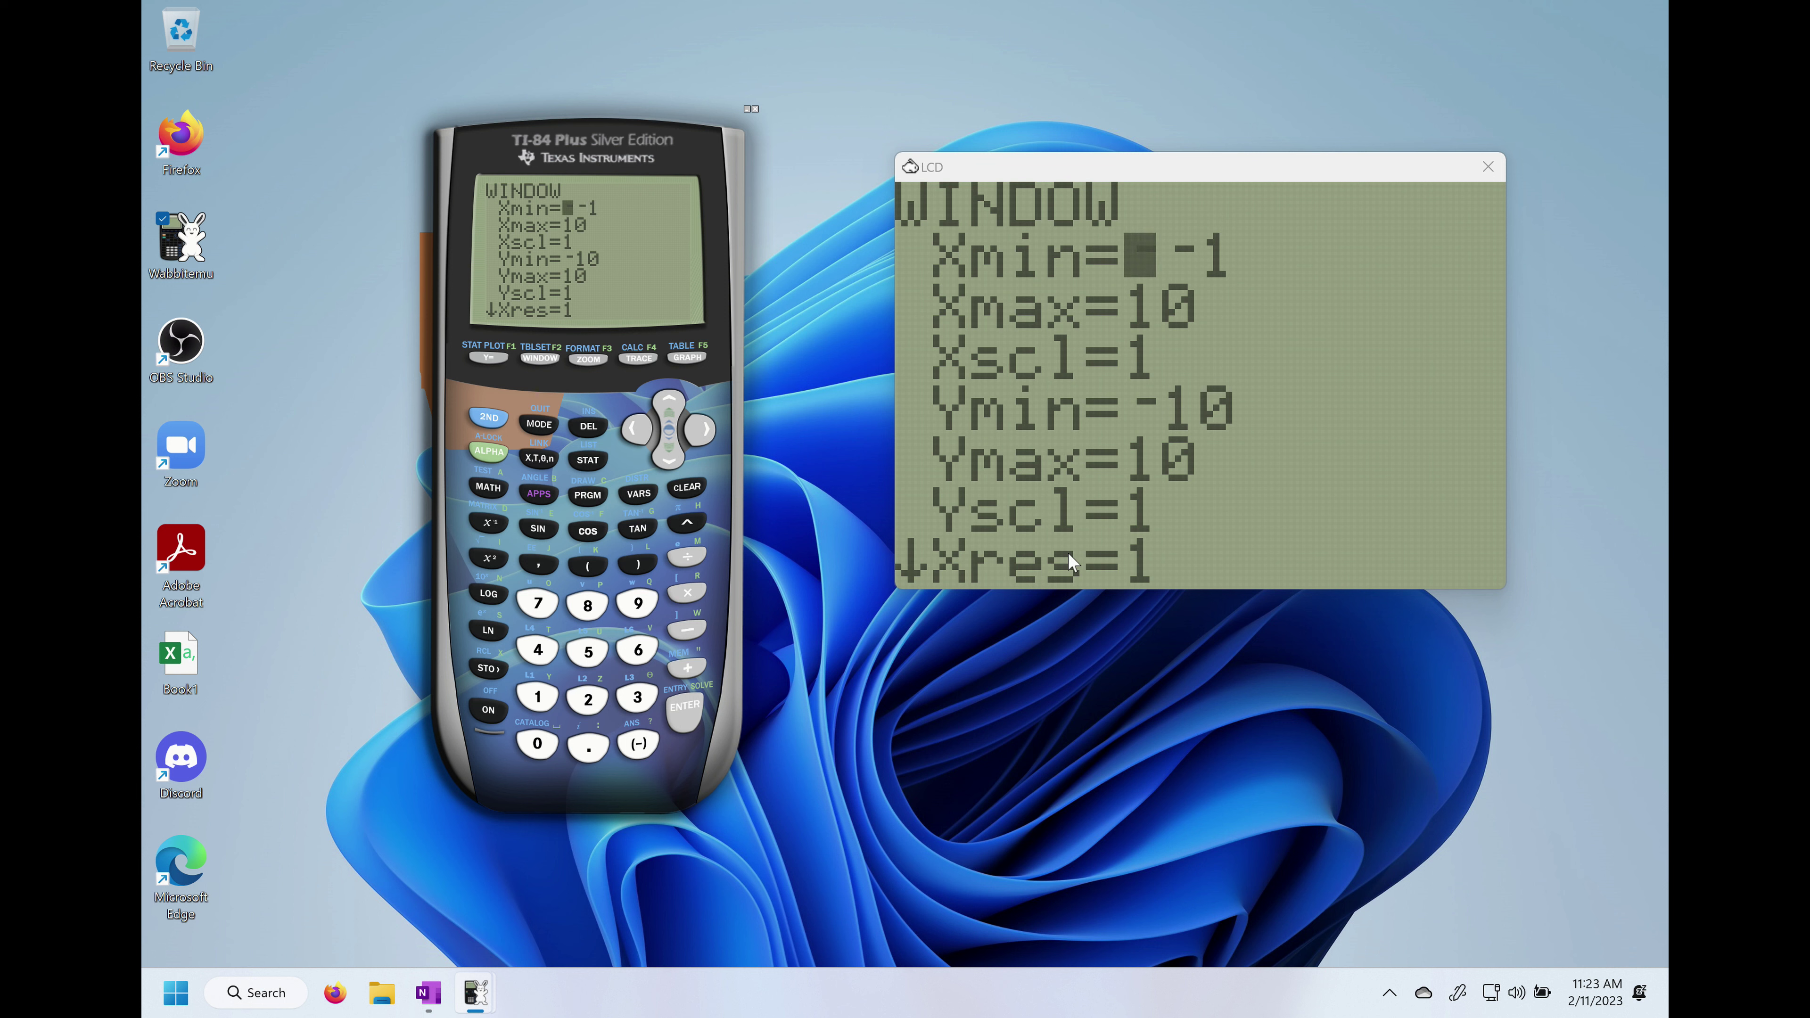
{"action": "key", "text": "Delete"}
- Enter Xmax 5, Ymin 0 and Ymax 5 in the window settings
{"action": "left_click", "coordinate": [664, 460]}
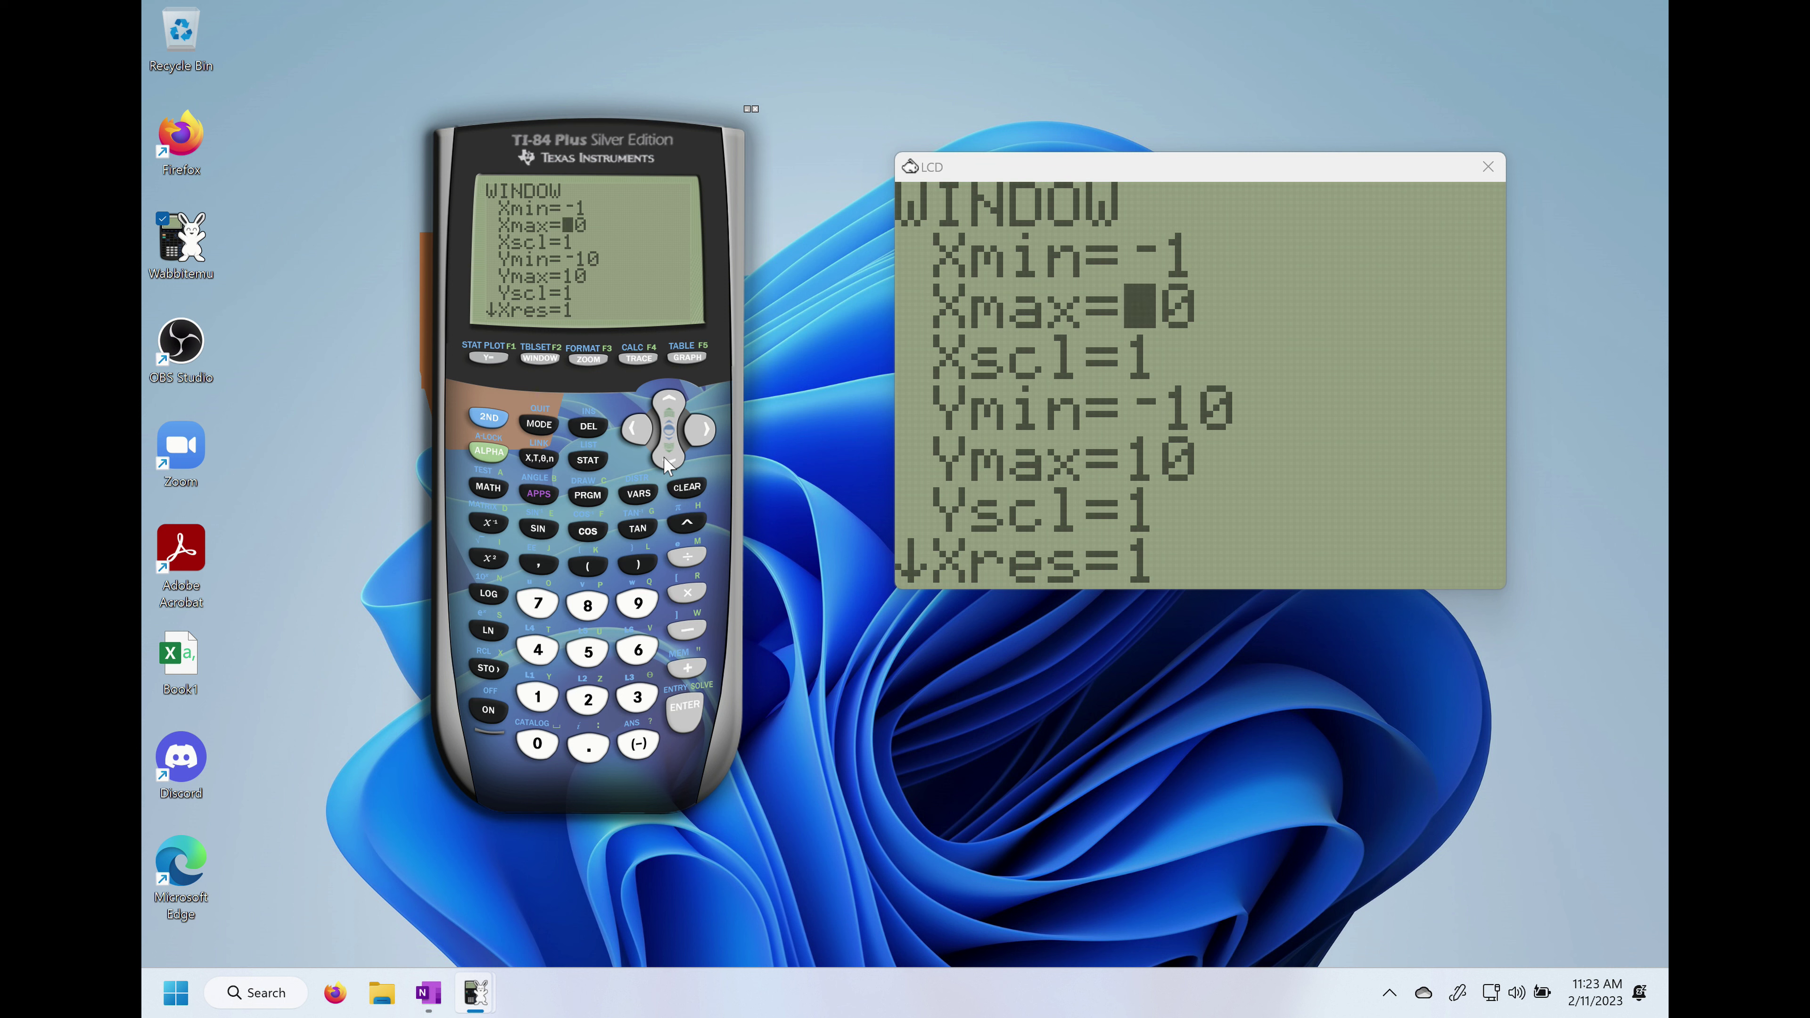
{"action": "left_click", "coordinate": [587, 650]}
{"action": "left_click", "coordinate": [670, 457]}
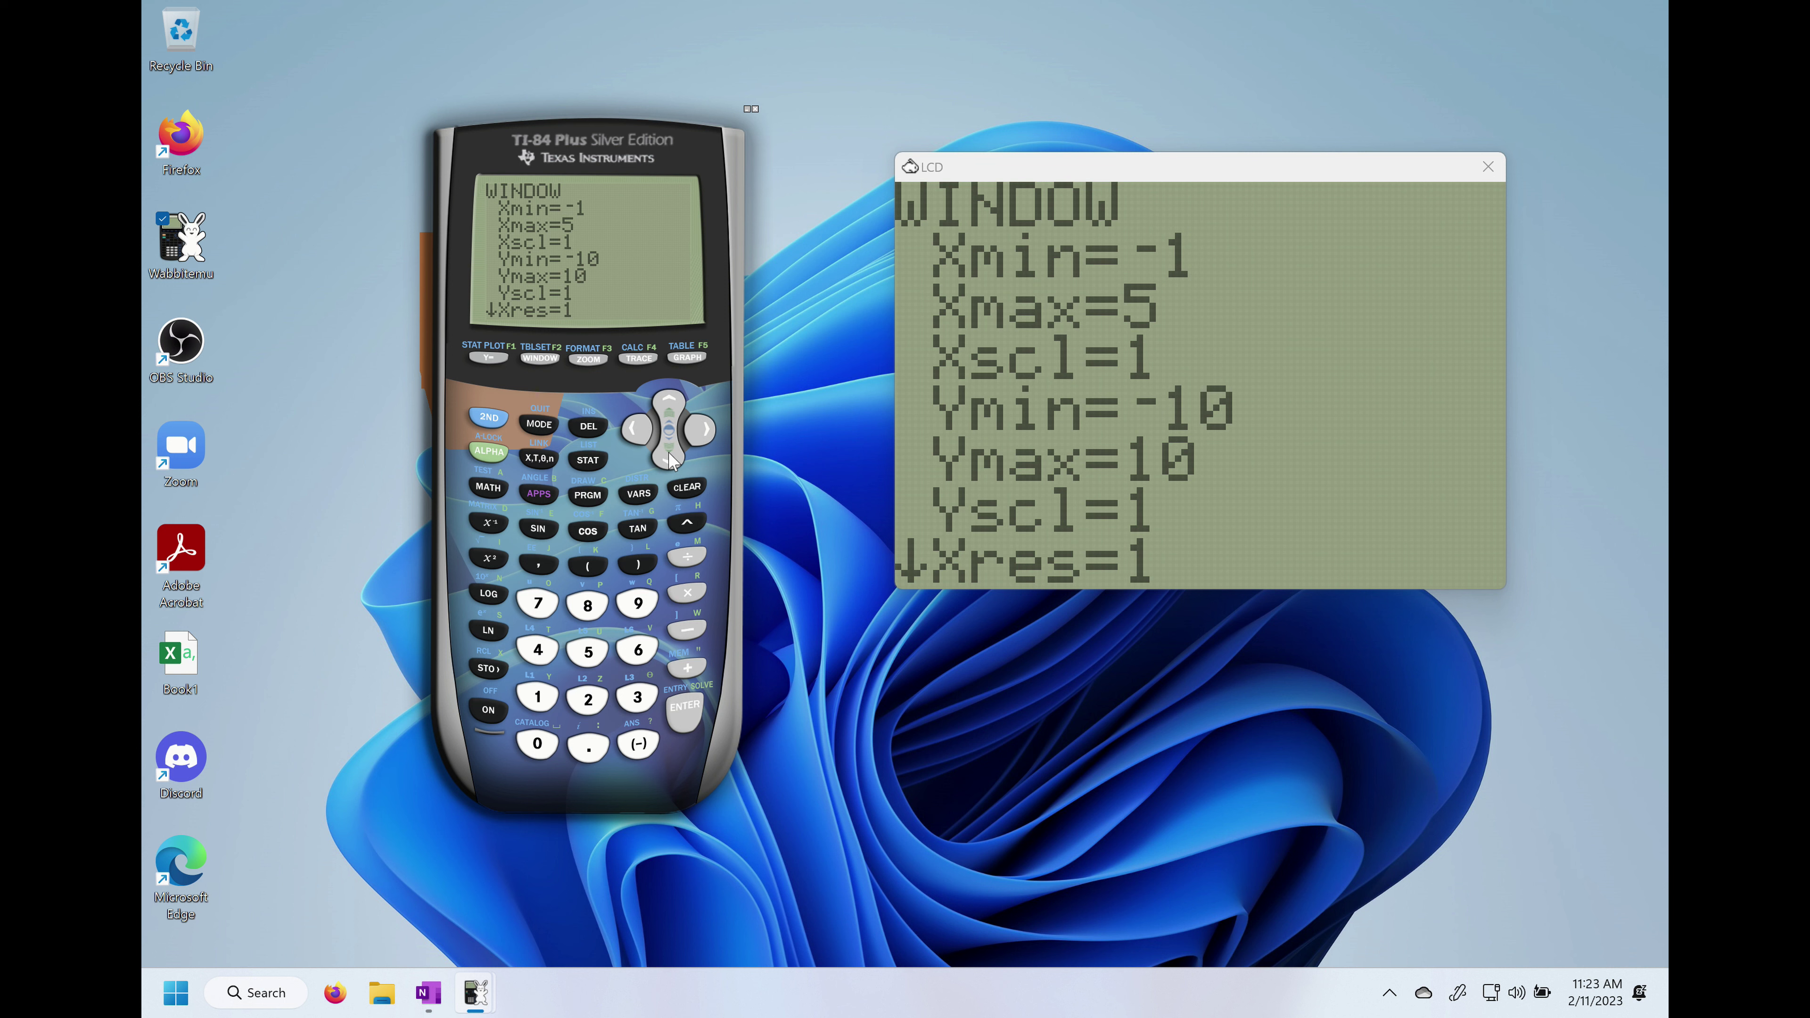
{"action": "left_click", "coordinate": [670, 456]}
{"action": "left_click", "coordinate": [527, 753]}
{"action": "left_click", "coordinate": [661, 456]}
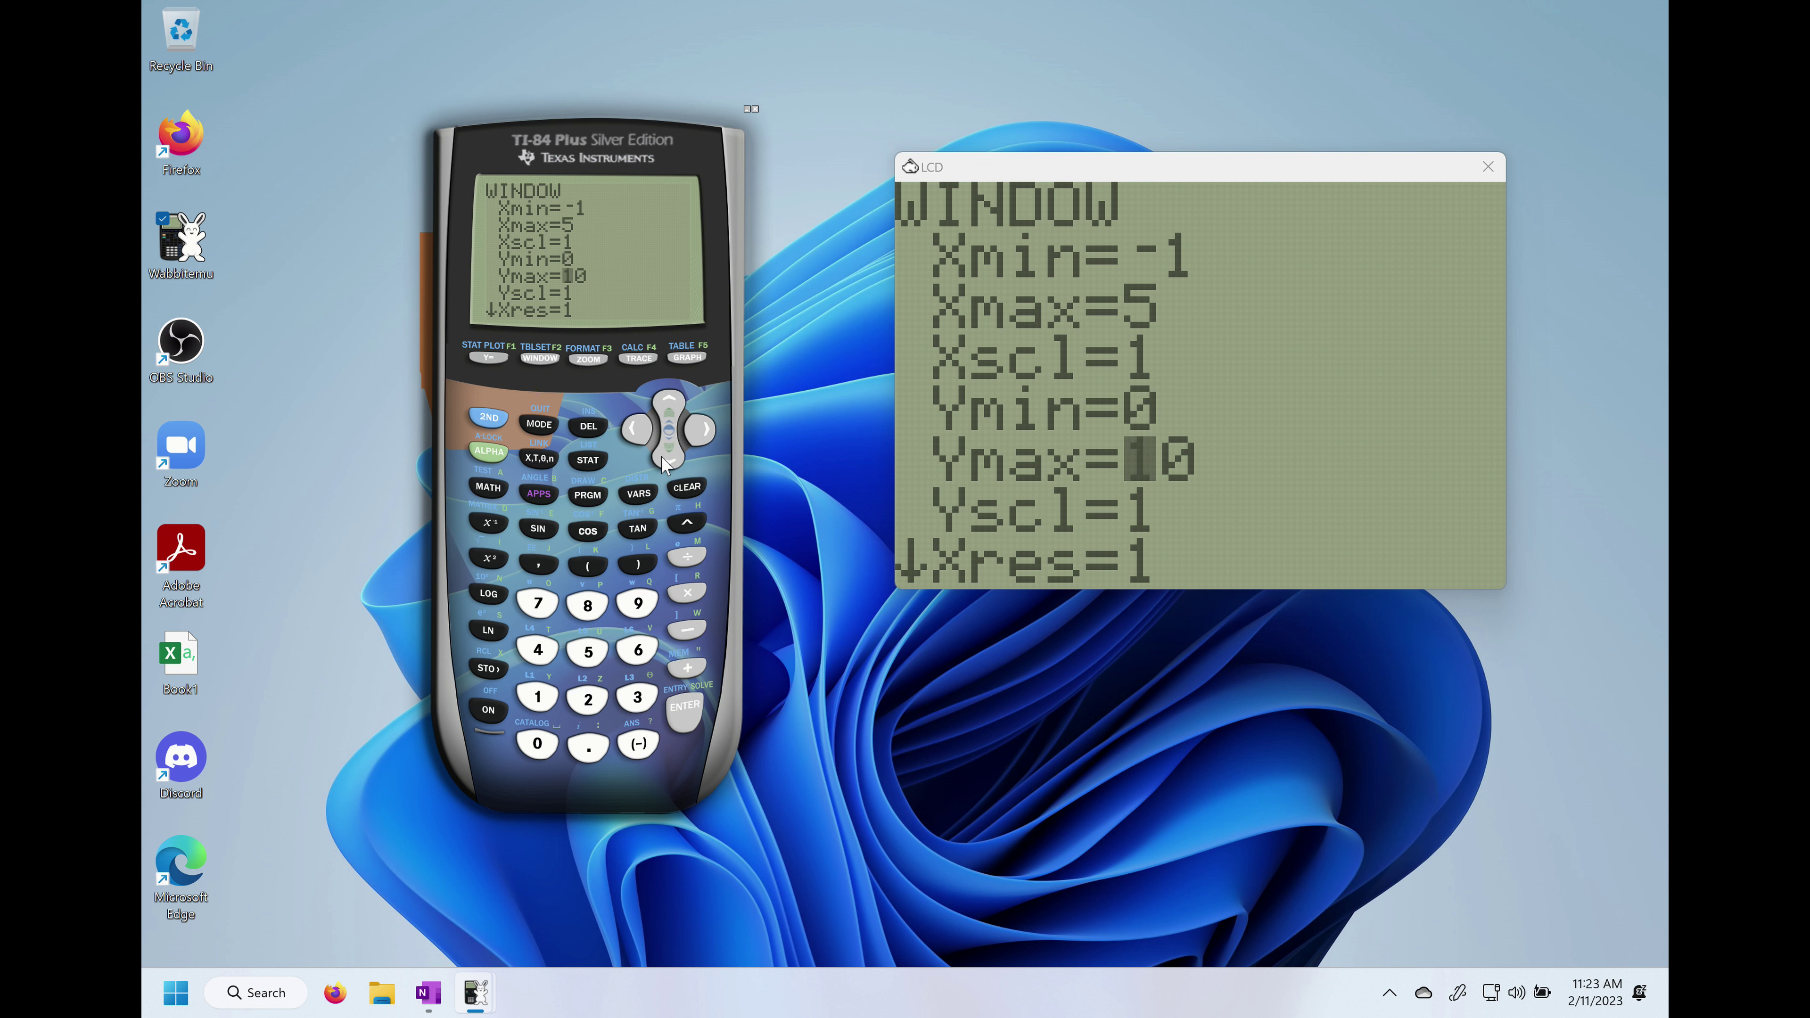
{"action": "left_click", "coordinate": [587, 652]}
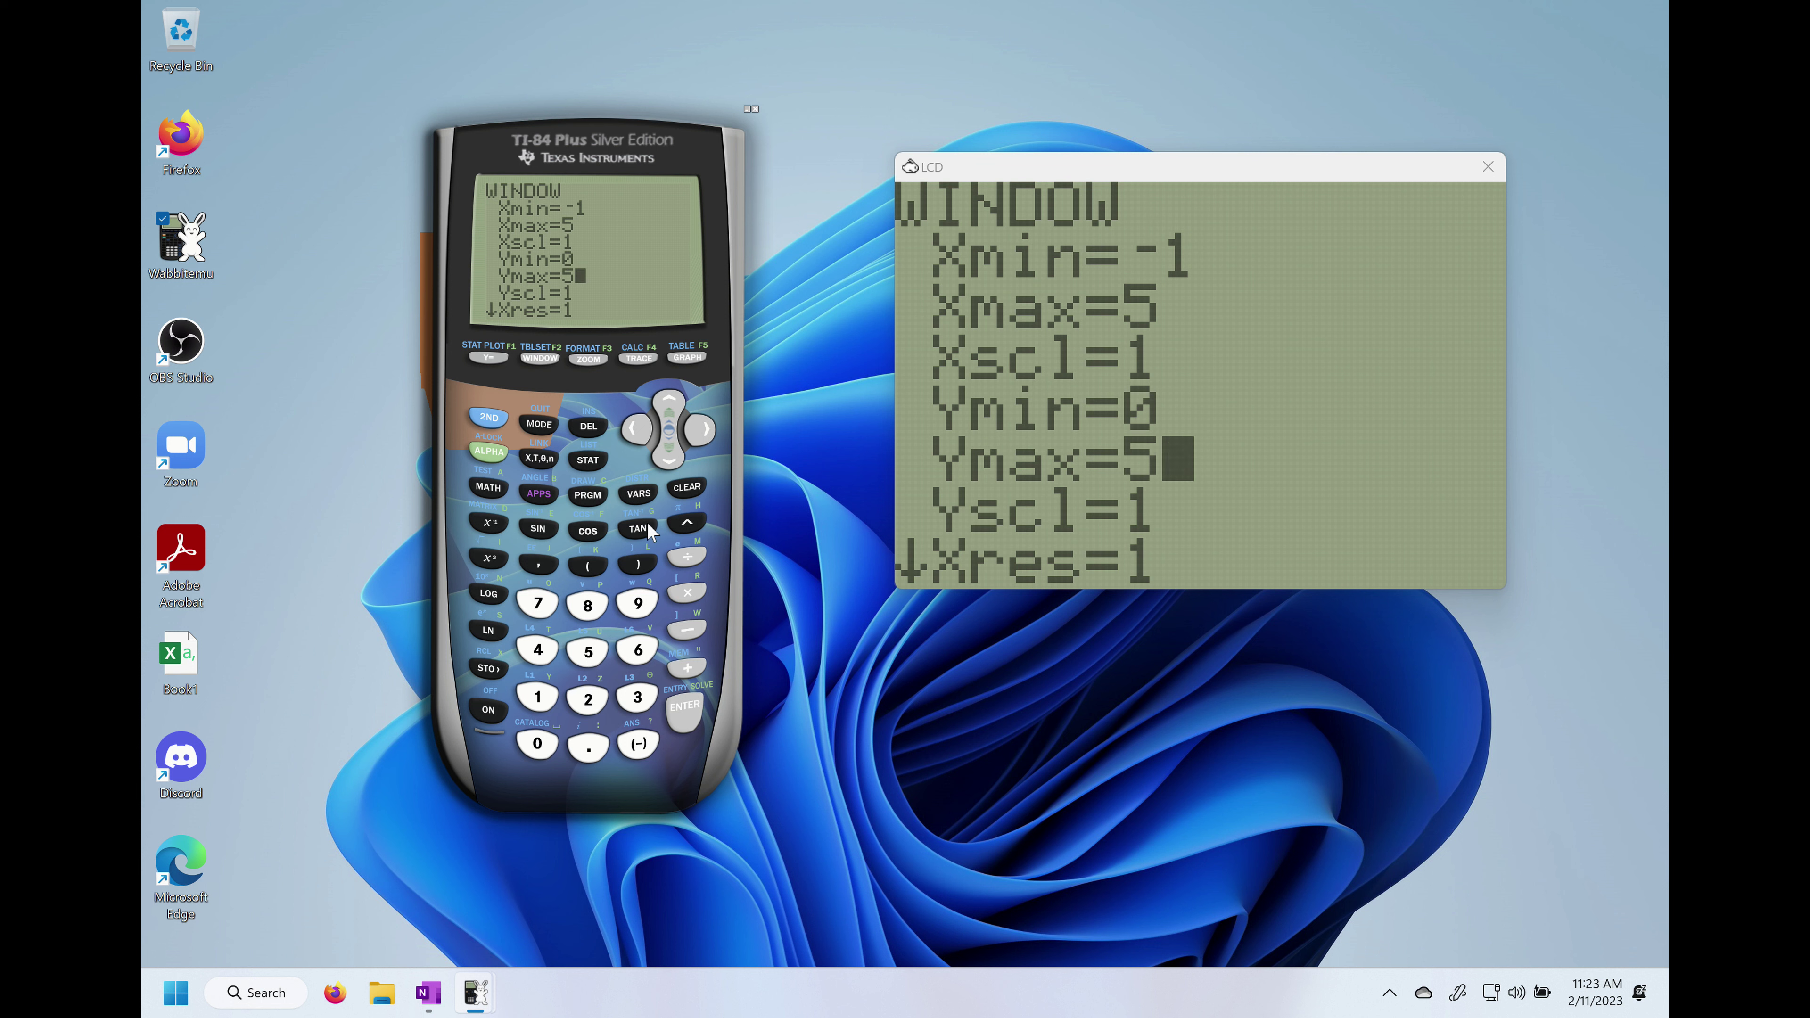
{"action": "left_click", "coordinate": [673, 459]}
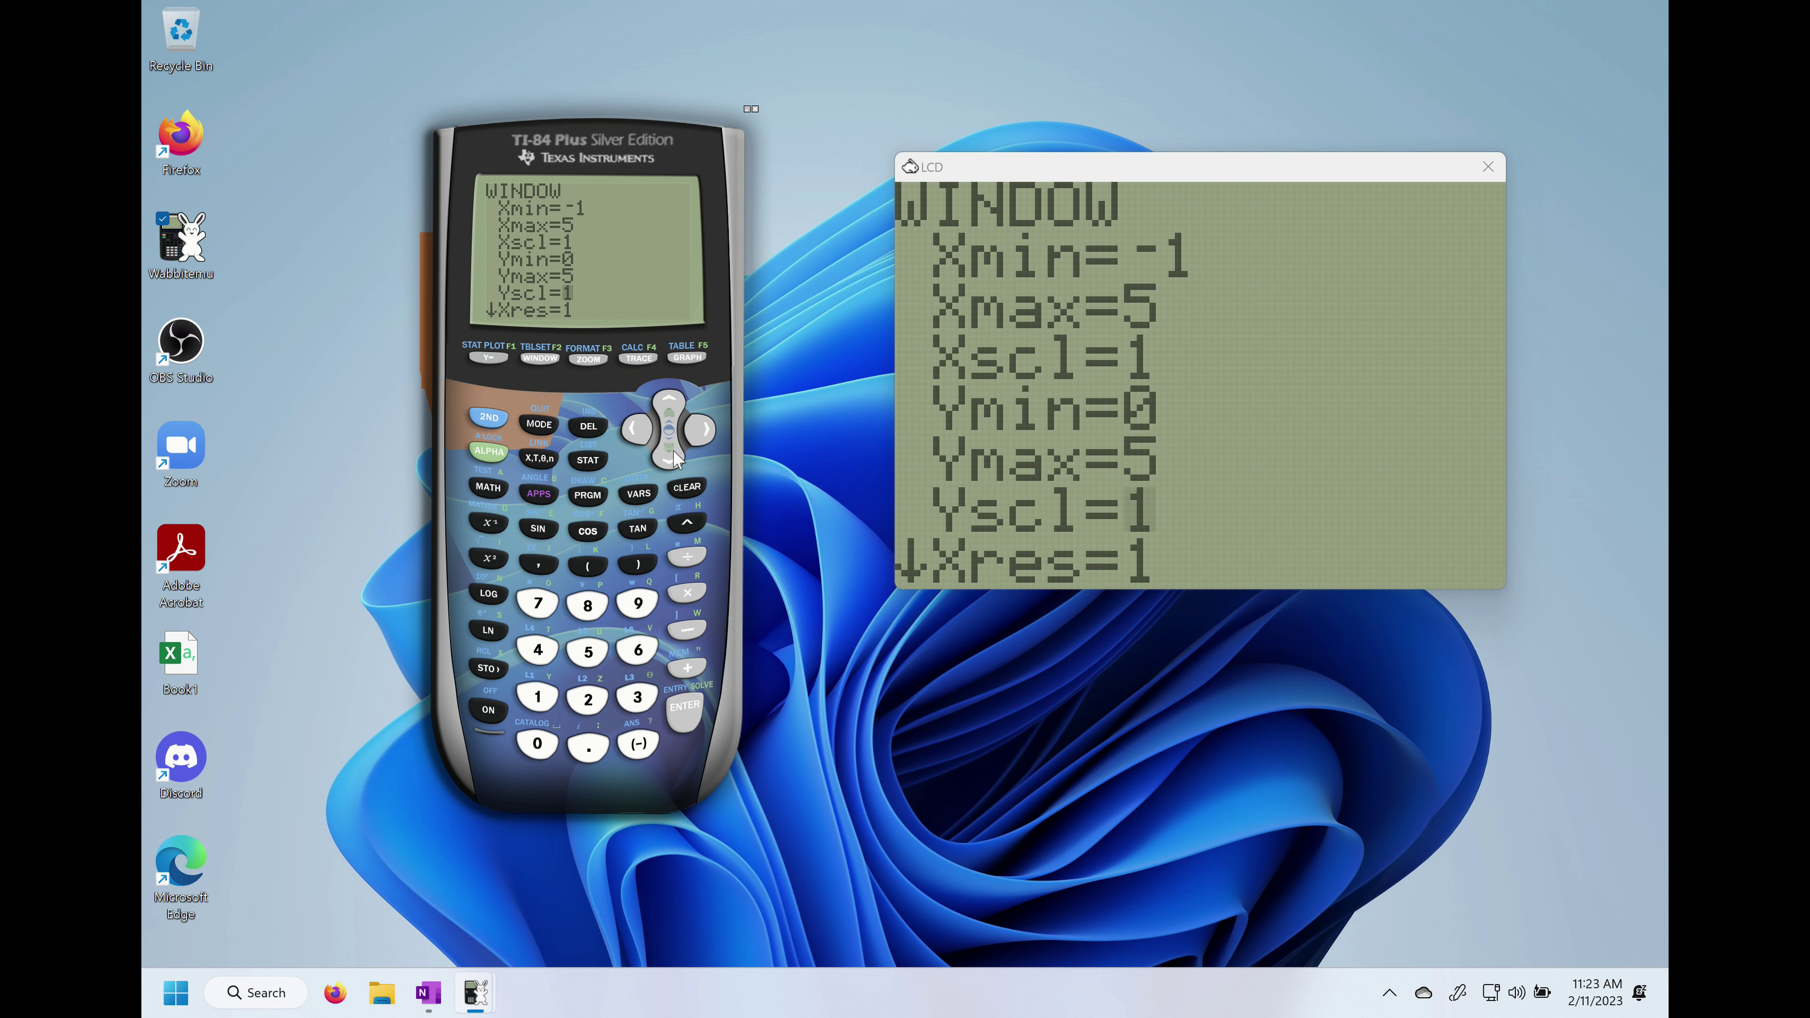
{"action": "left_click", "coordinate": [673, 459]}
{"action": "left_click", "coordinate": [674, 458]}
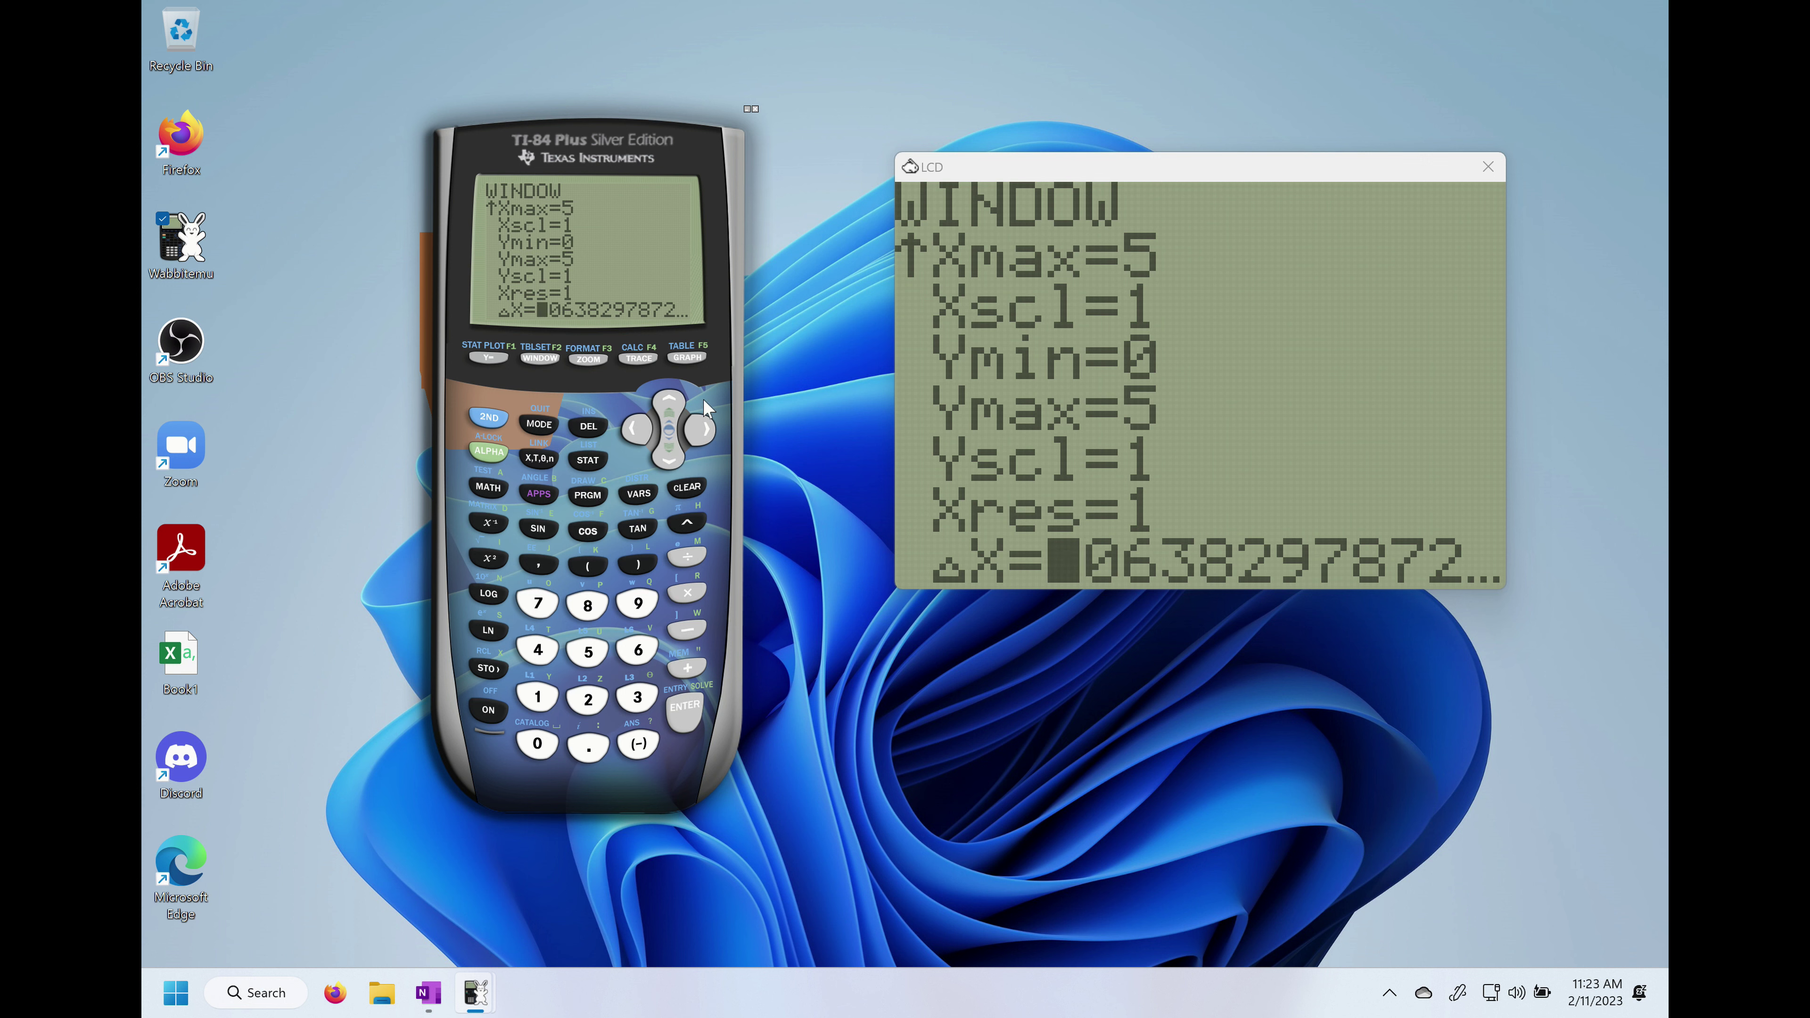
- Graph the line in the -1 to 5 window, then reset it with 6:ZStandard
{"action": "left_click", "coordinate": [680, 356]}
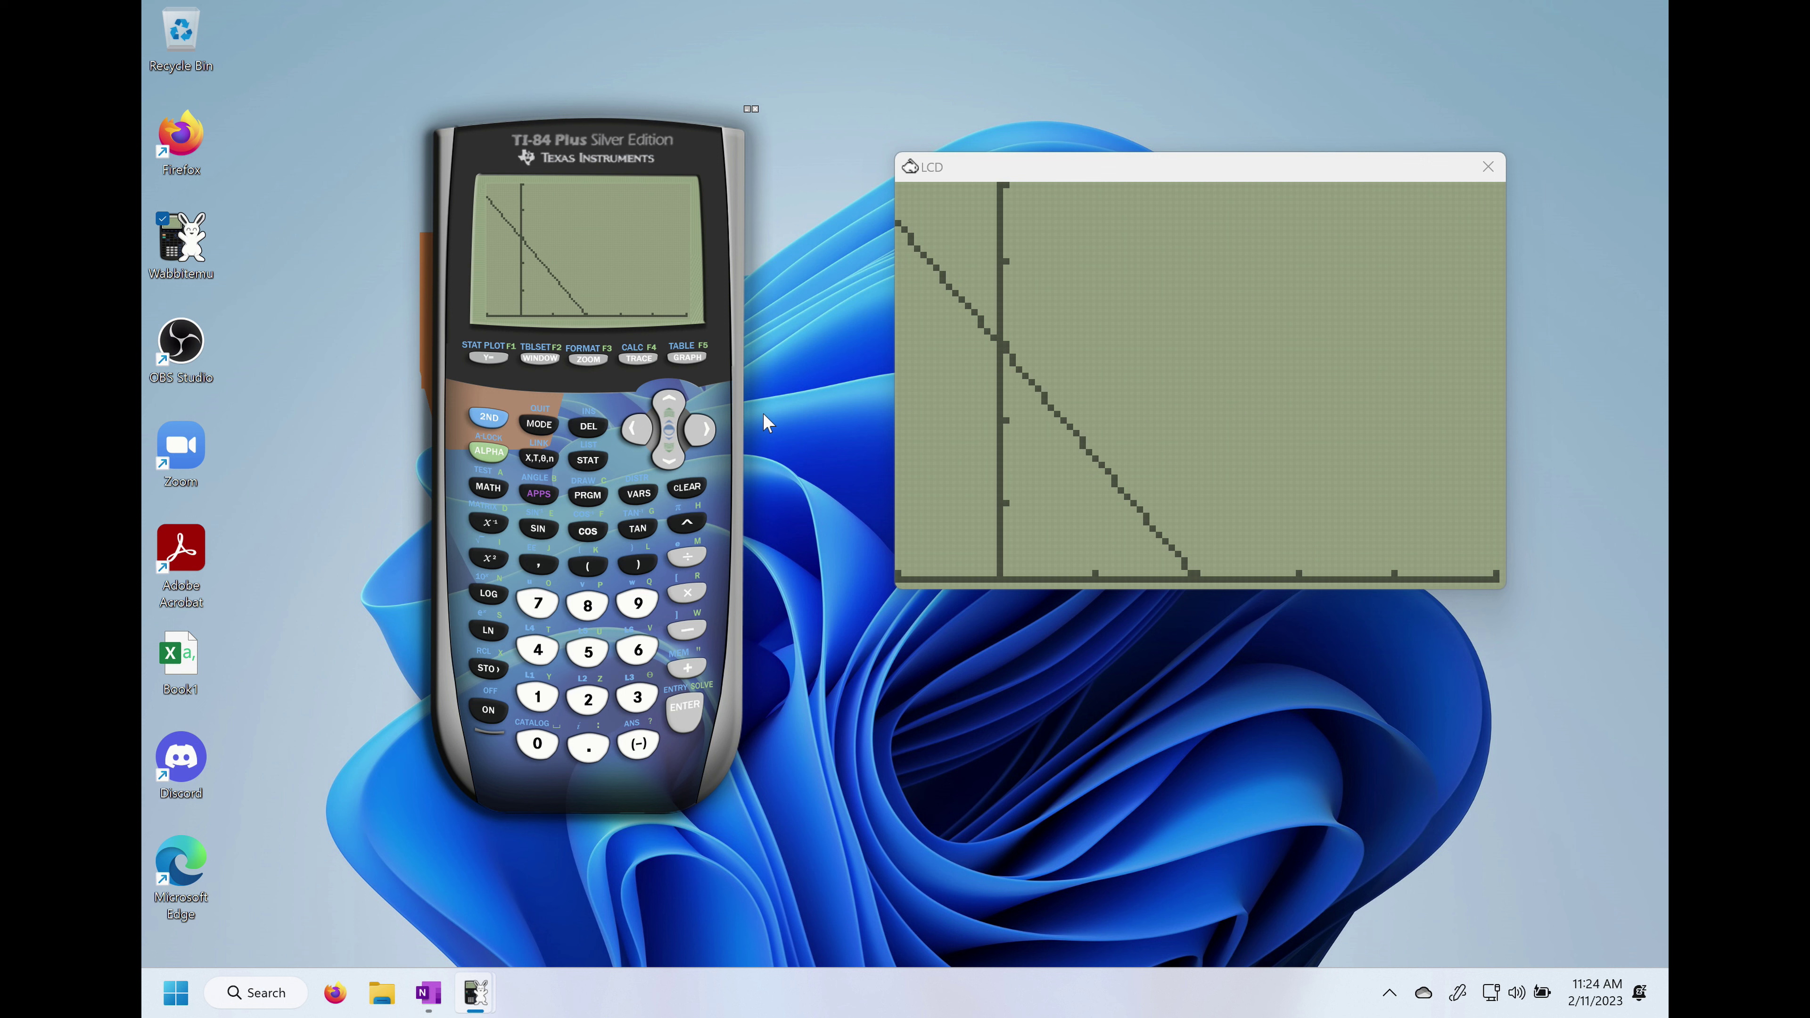
{"action": "left_click", "coordinate": [589, 358]}
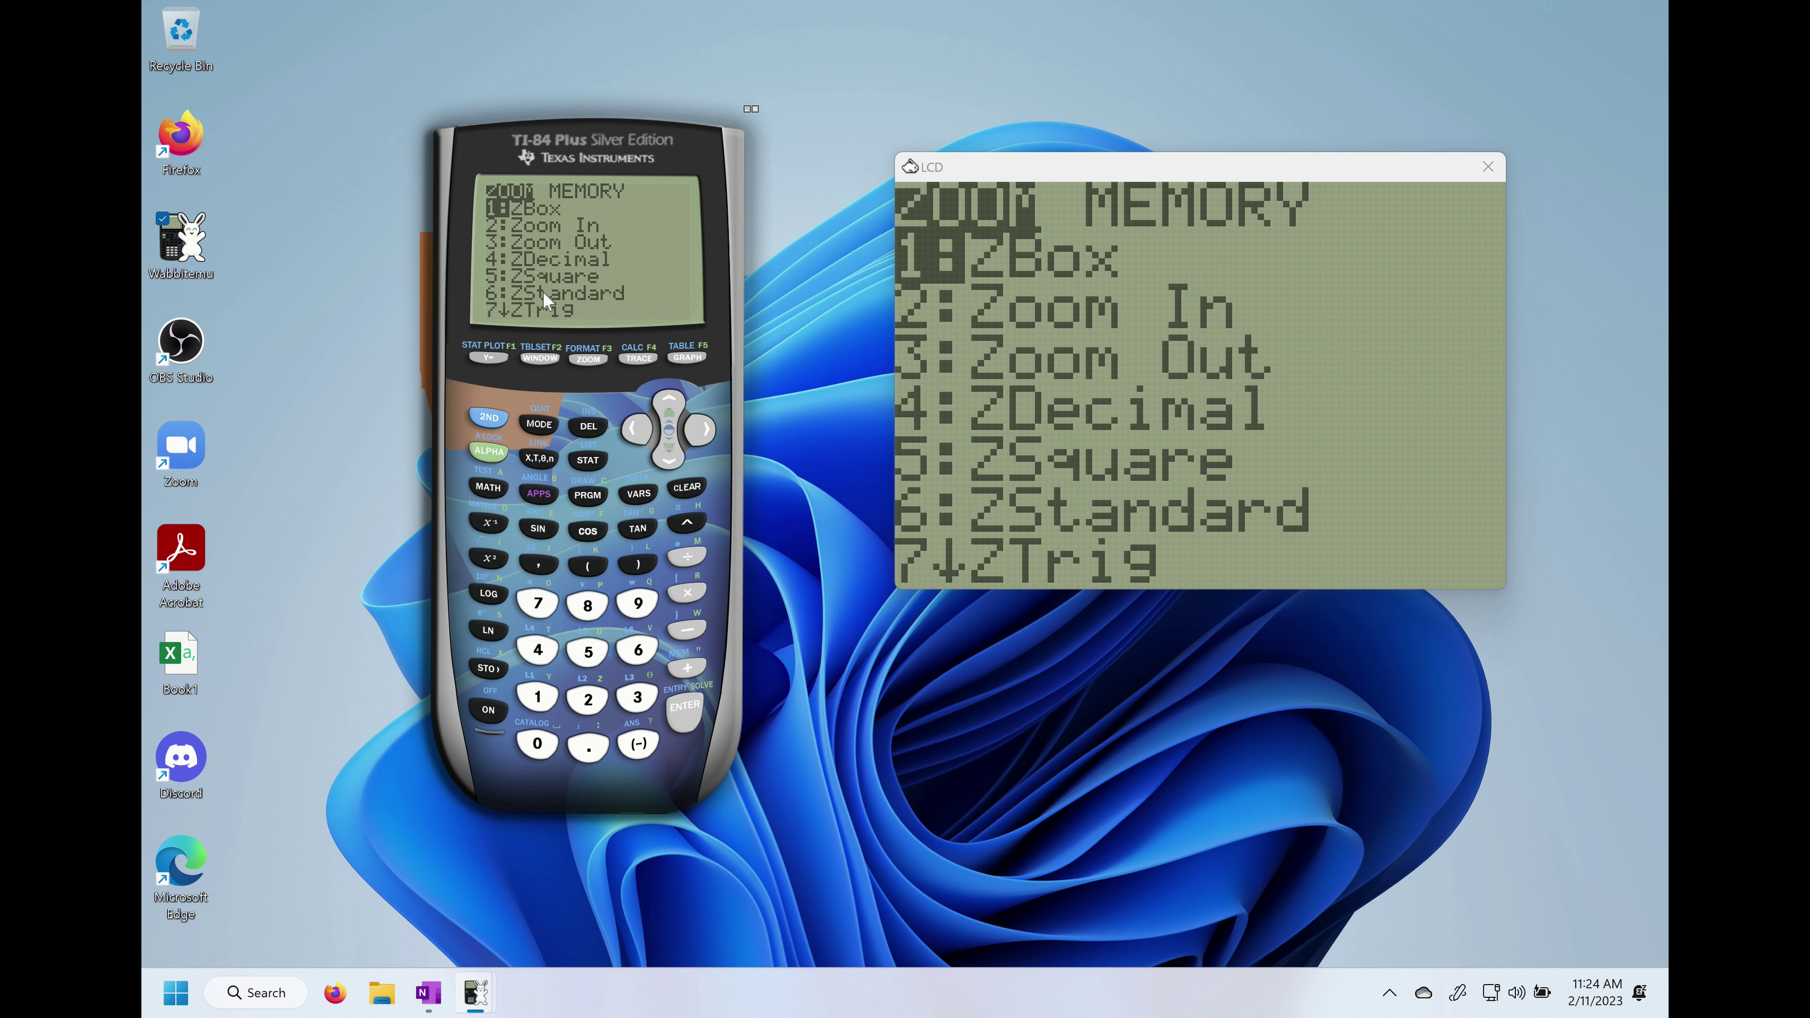
{"action": "left_click", "coordinate": [663, 453]}
{"action": "left_click", "coordinate": [662, 453]}
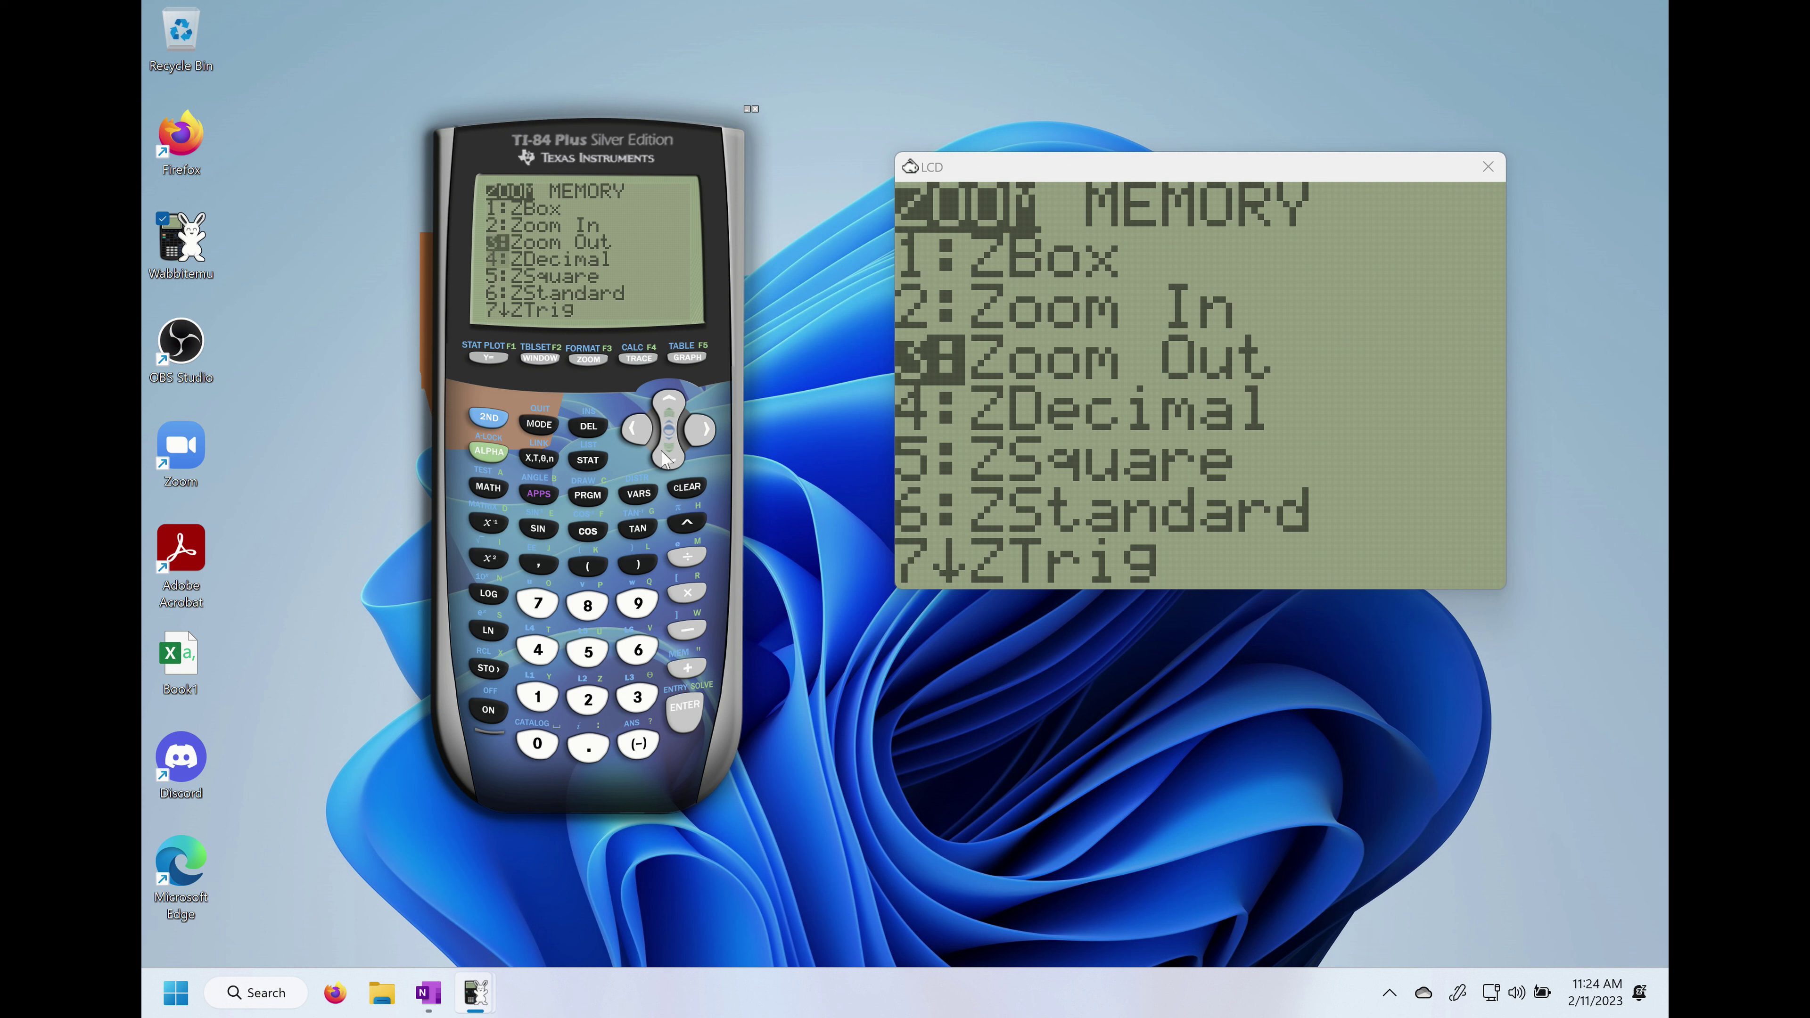
{"action": "left_click", "coordinate": [662, 453]}
{"action": "left_click", "coordinate": [663, 454]}
{"action": "left_click", "coordinate": [682, 711]}
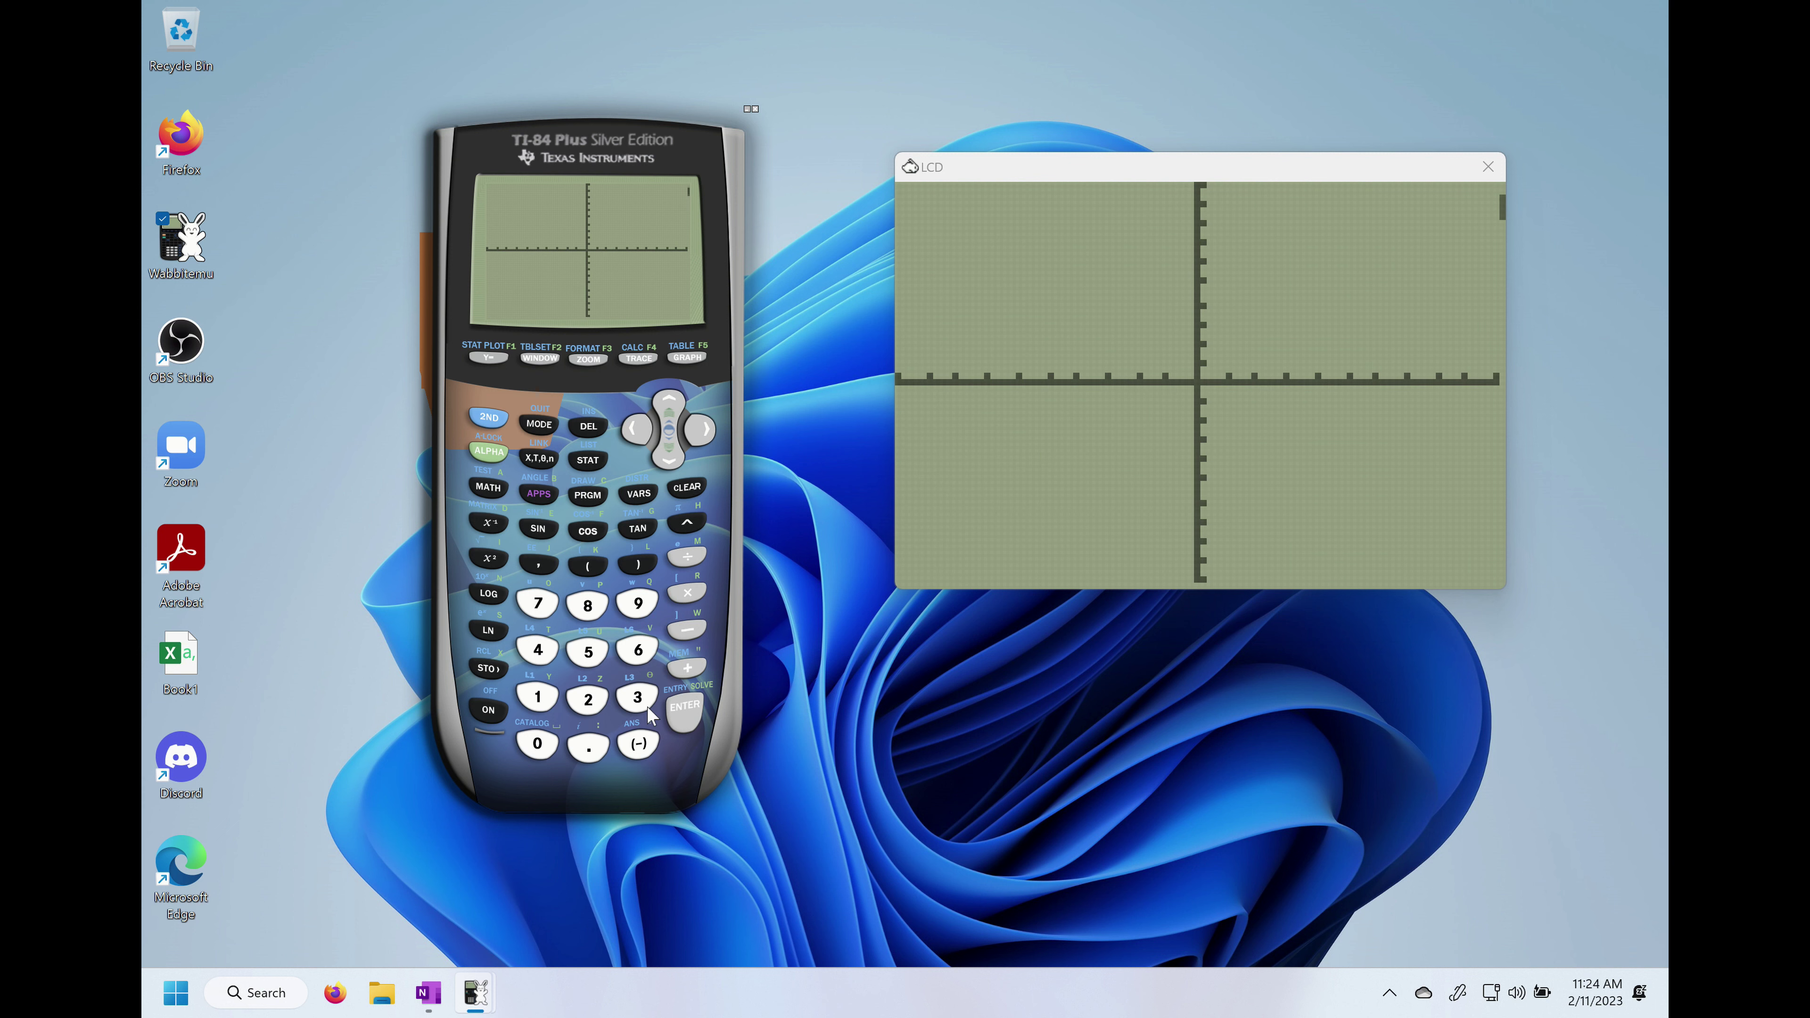